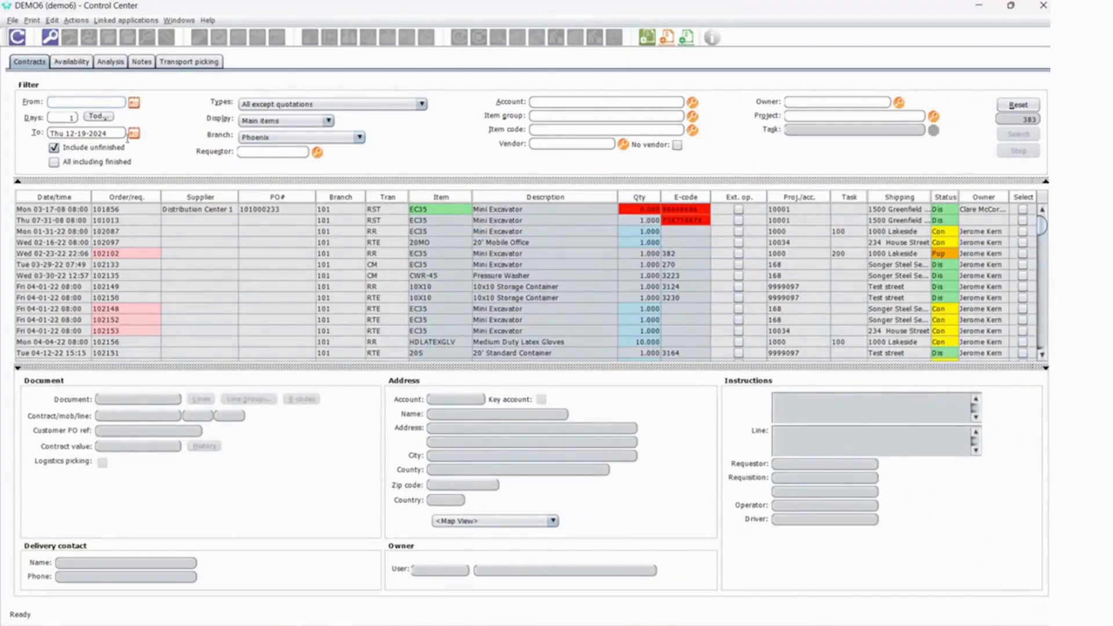
Refresh the contracts list and select the RRQ requisition for the 1.5 Tonne Takeuchi Mini Digger dated 12-19-24.
{"action": "left_click", "coordinate": [621, 223]}
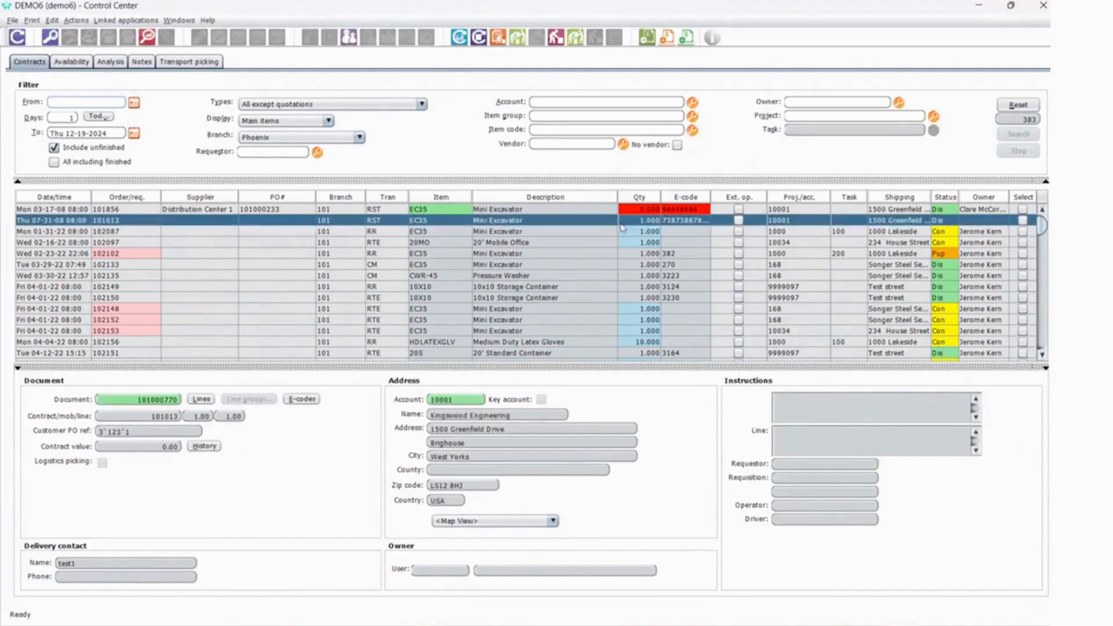
{"action": "scroll", "coordinate": [827, 277], "scroll_direction": "down", "scroll_amount": 3}
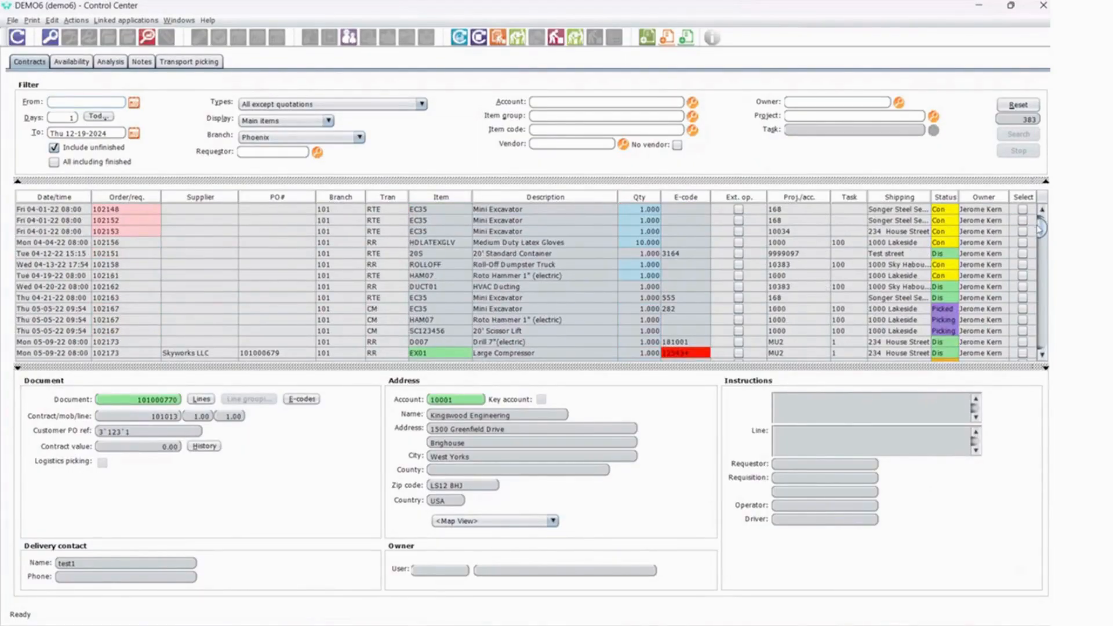
{"action": "left_click_drag", "start_coordinate": [1041, 227], "coordinate": [1041, 339]}
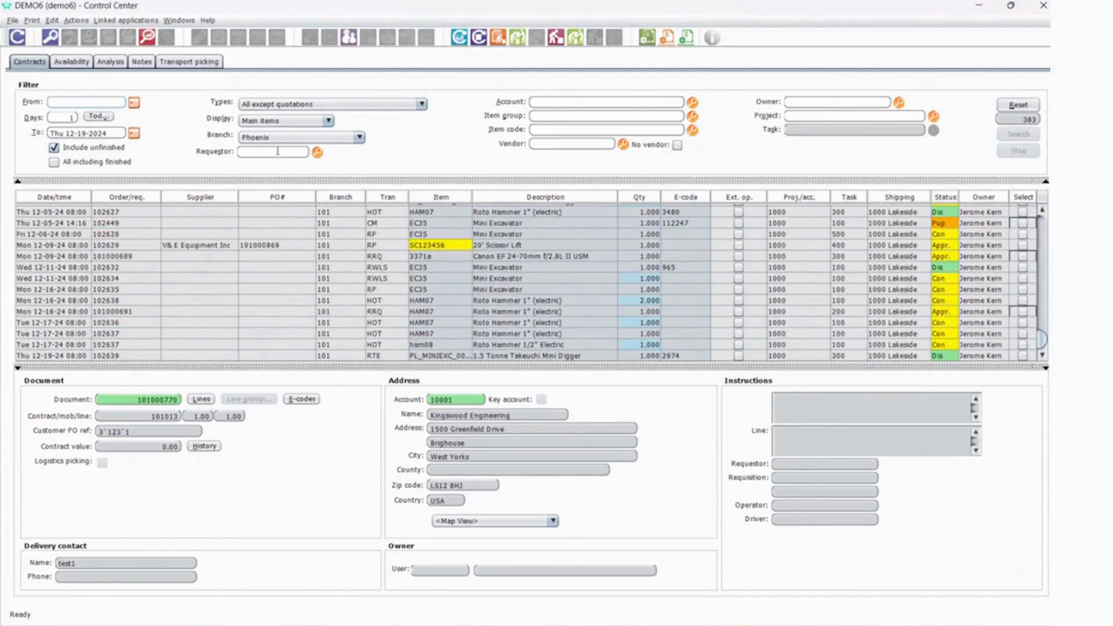
{"action": "left_click", "coordinate": [17, 37]}
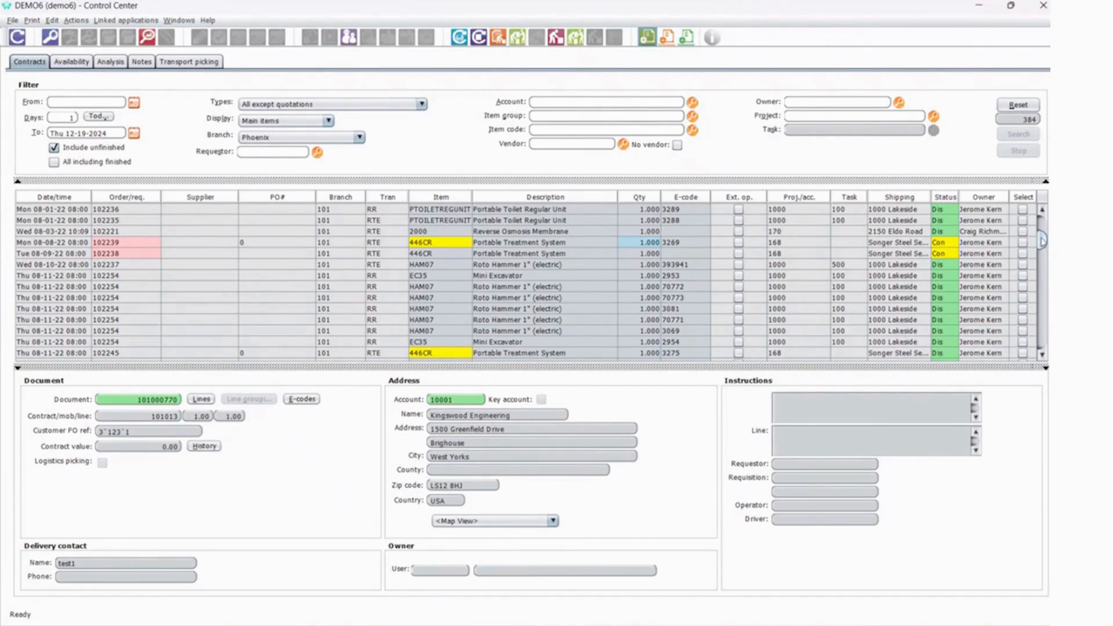
{"action": "left_click_drag", "start_coordinate": [1042, 239], "coordinate": [1042, 339]}
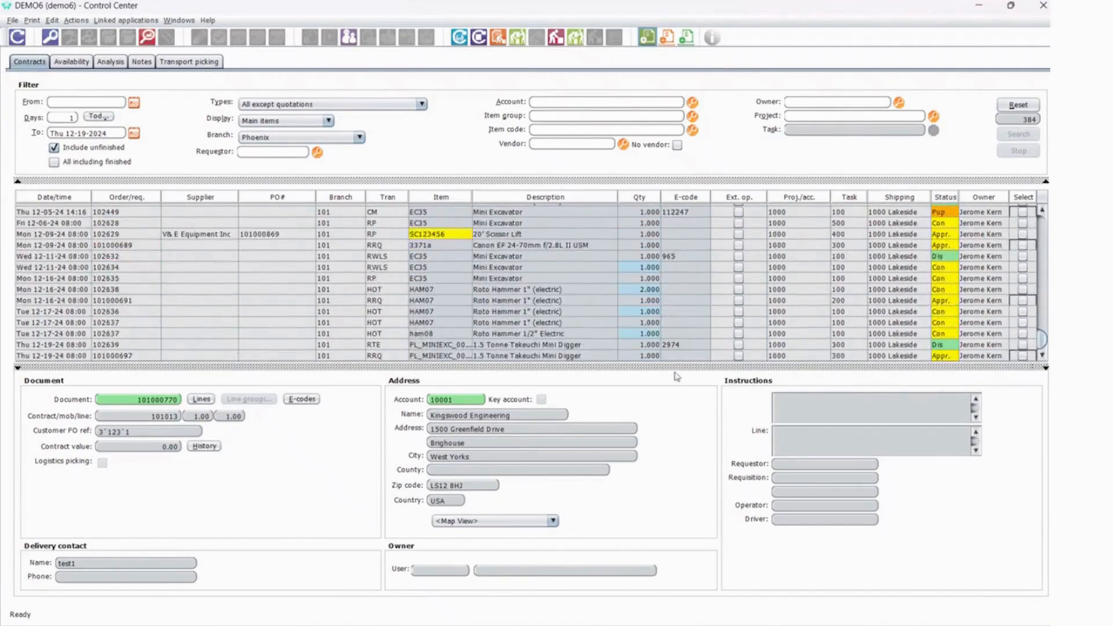
{"action": "left_click", "coordinate": [450, 357]}
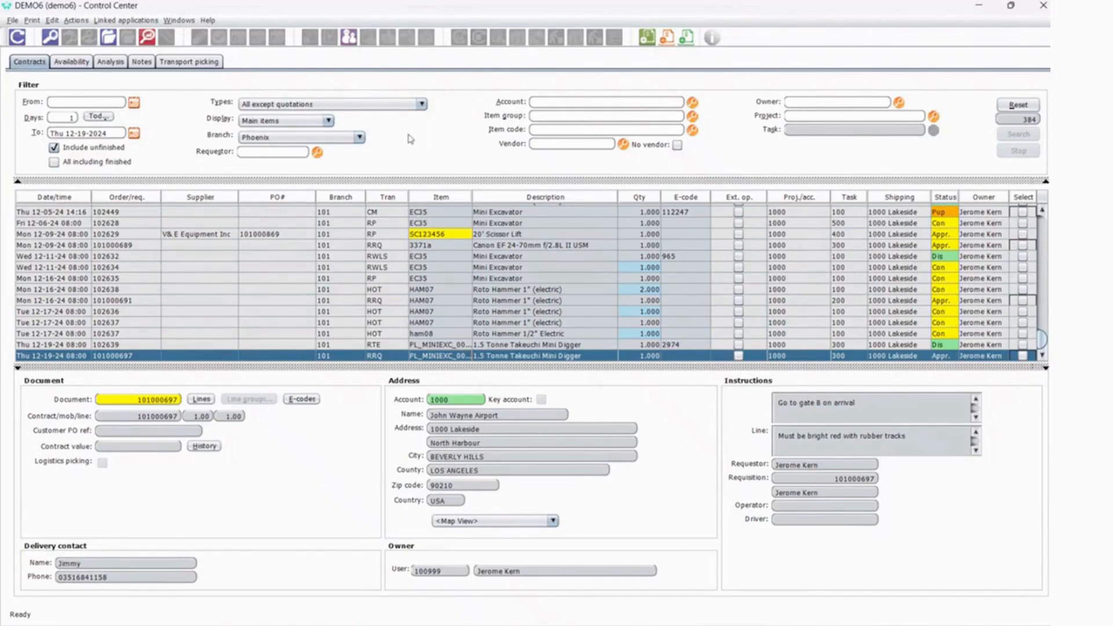
Review the document type options of the contracts filter.
{"action": "left_click", "coordinate": [387, 104]}
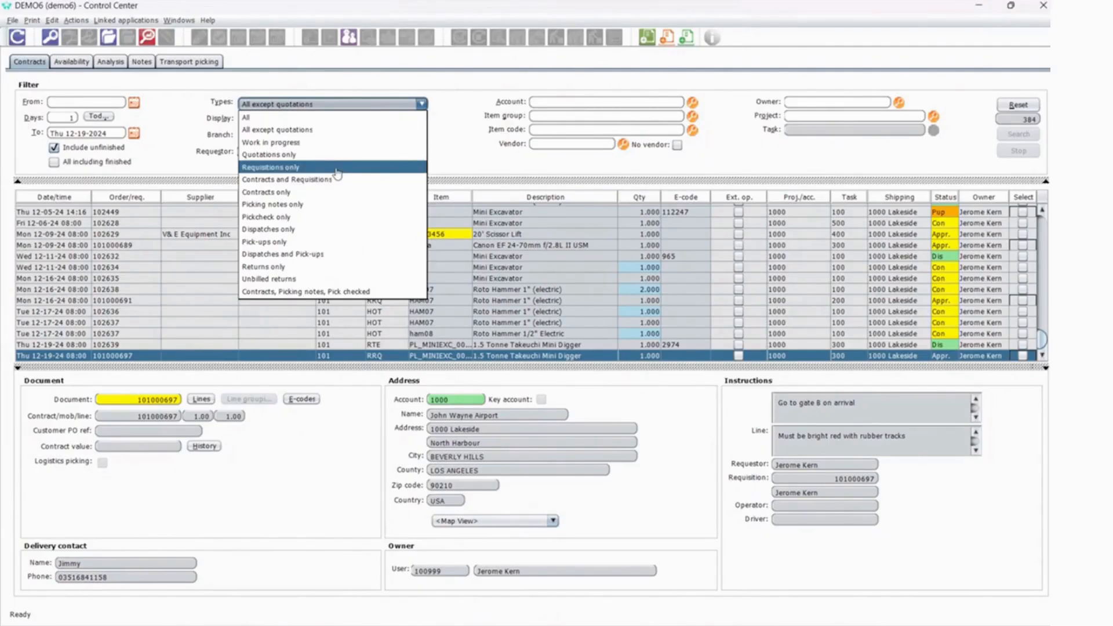
{"action": "left_click", "coordinate": [464, 141]}
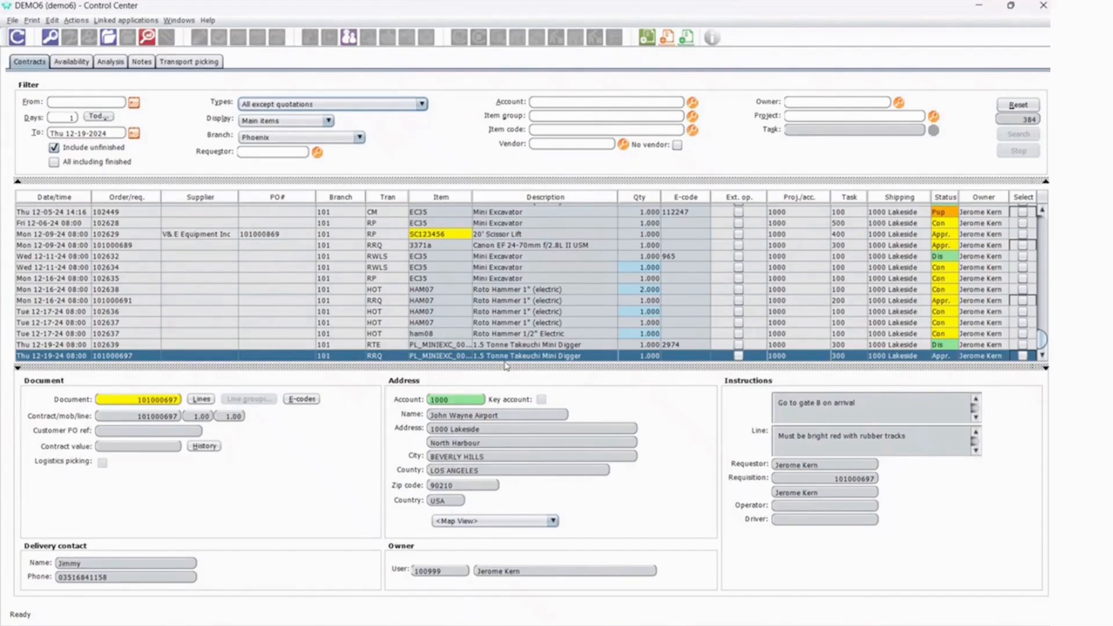
Check the selected mini digger's availability at its branch, and search it again with the location detail set to Region.
{"action": "mouse_move", "coordinate": [443, 341]}
{"action": "left_click", "coordinate": [82, 65]}
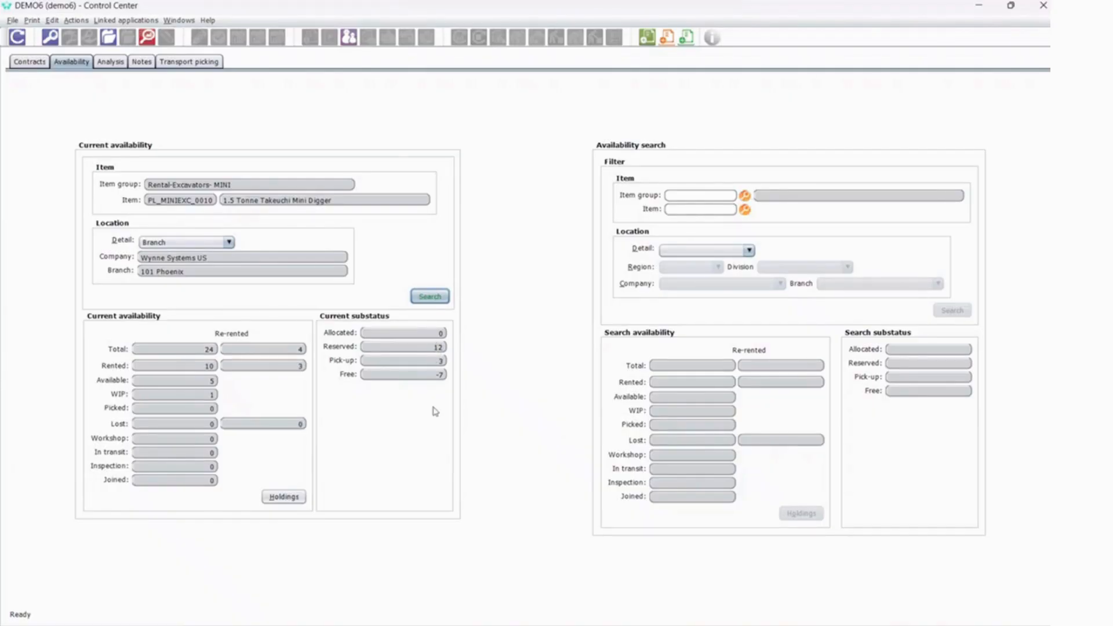
{"action": "left_click", "coordinate": [224, 242]}
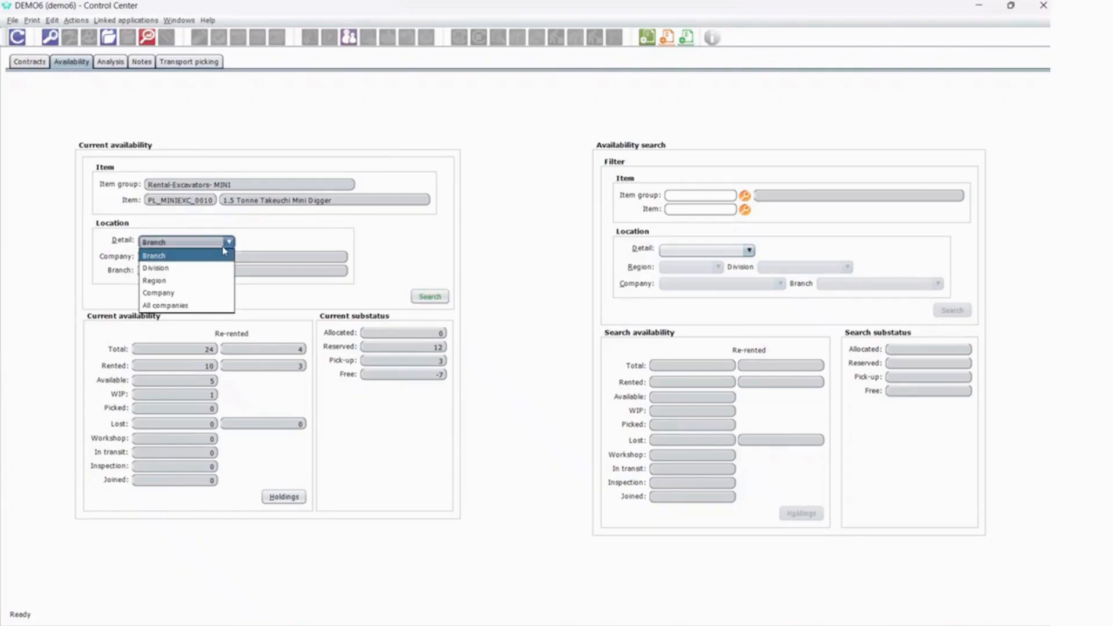
{"action": "left_click", "coordinate": [172, 281]}
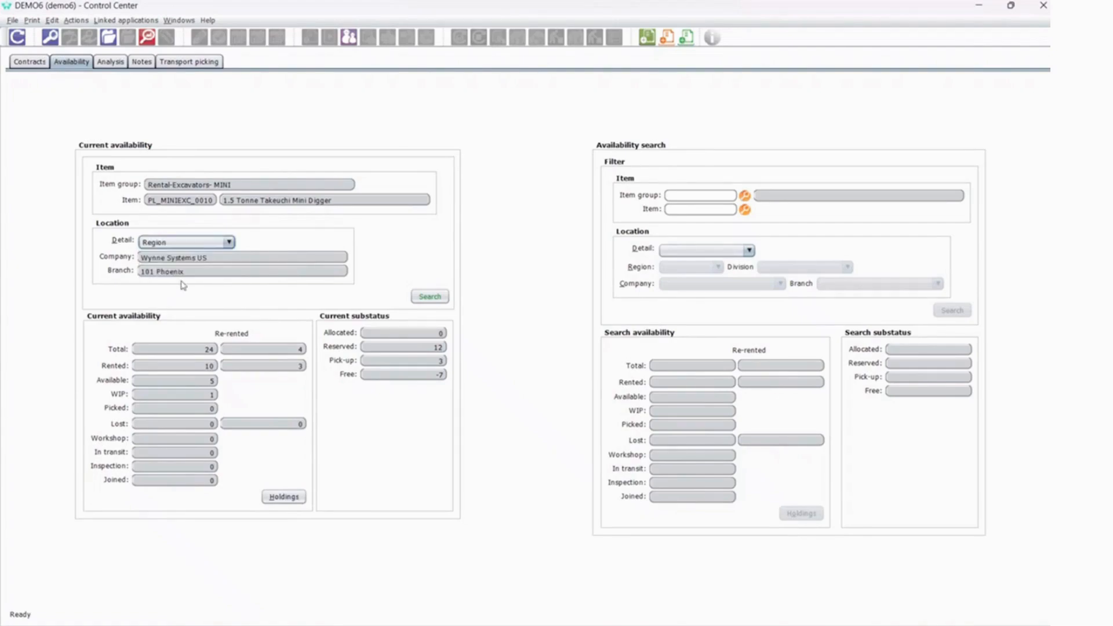
{"action": "left_click", "coordinate": [445, 297]}
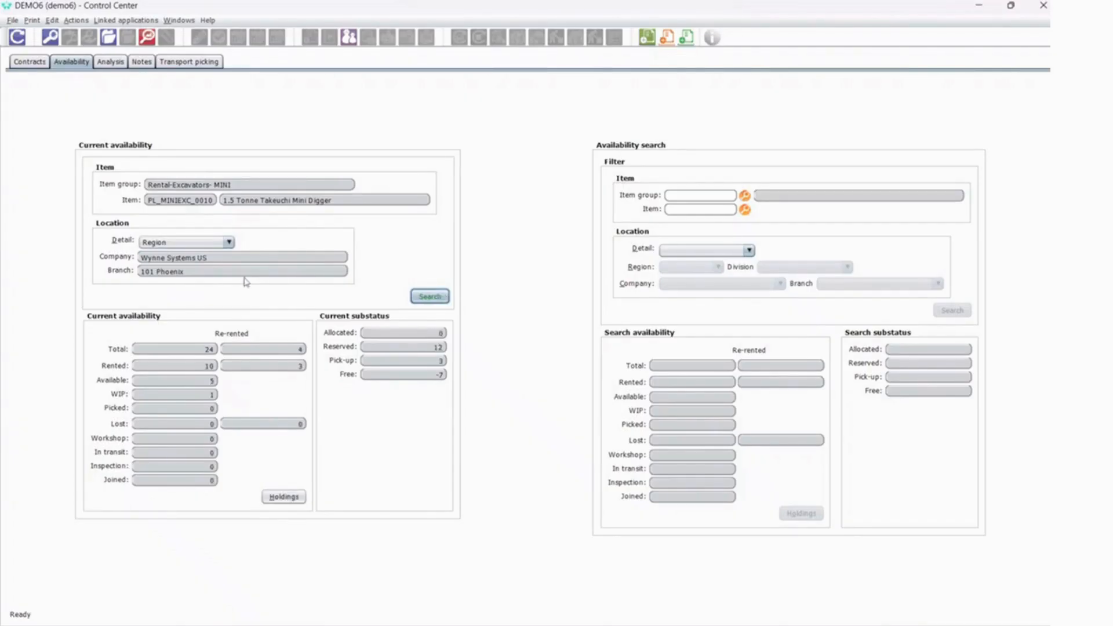
Search the mini digger's current availability with the location detail set to All companies.
{"action": "left_click", "coordinate": [229, 243]}
{"action": "left_click", "coordinate": [202, 306]}
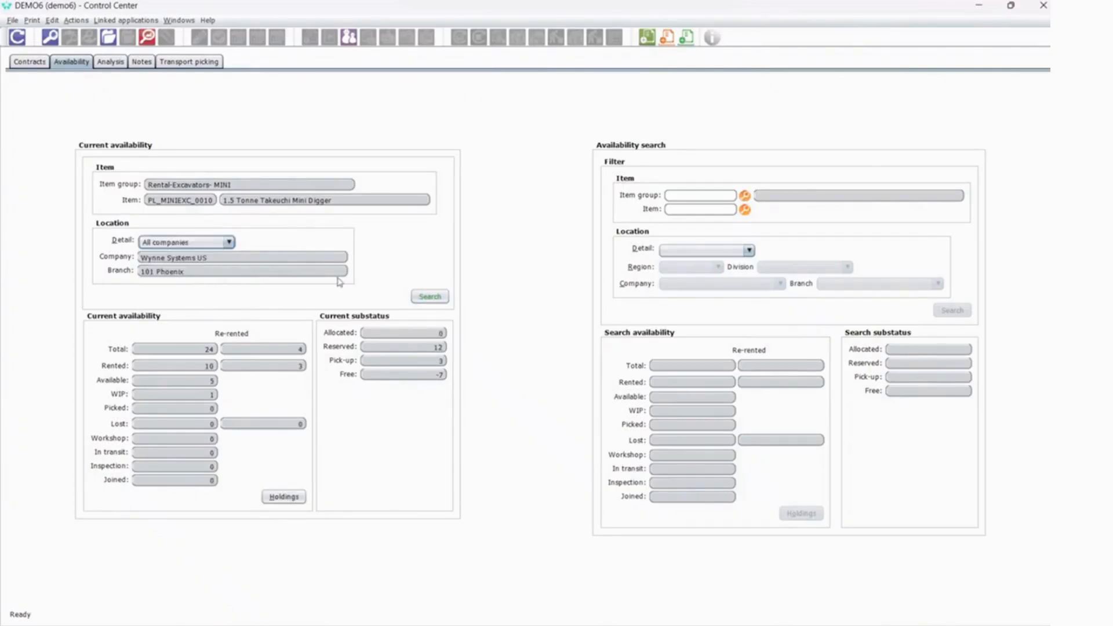
{"action": "left_click", "coordinate": [428, 296]}
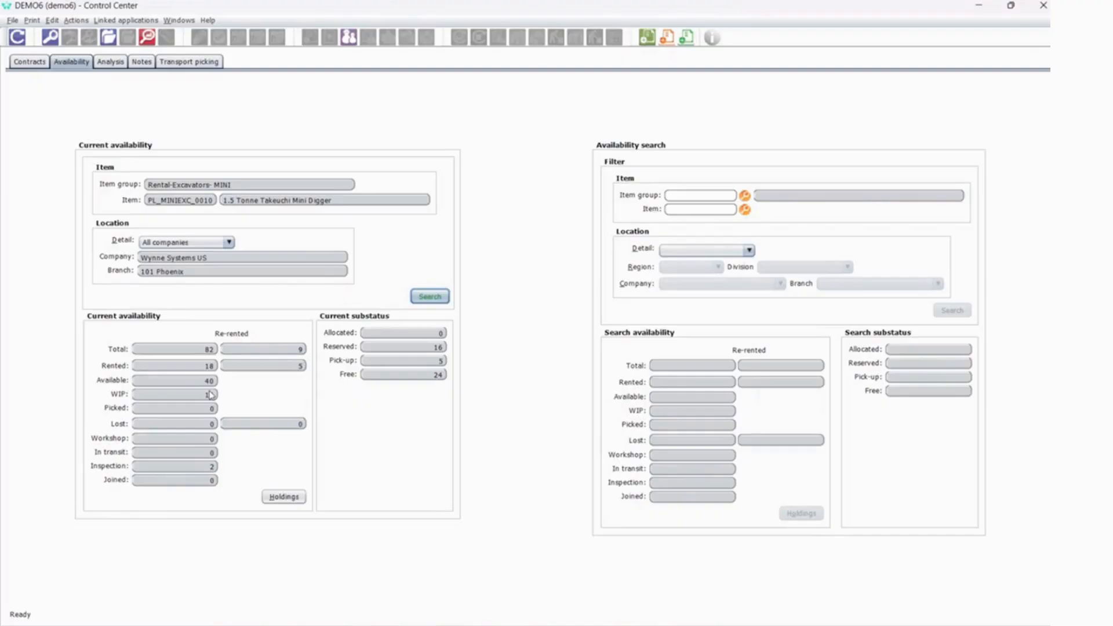
Examine the mini digger's item holdings across companies, widening the Status column to read each unit's status, and close the holdings.
{"action": "left_click", "coordinate": [283, 497]}
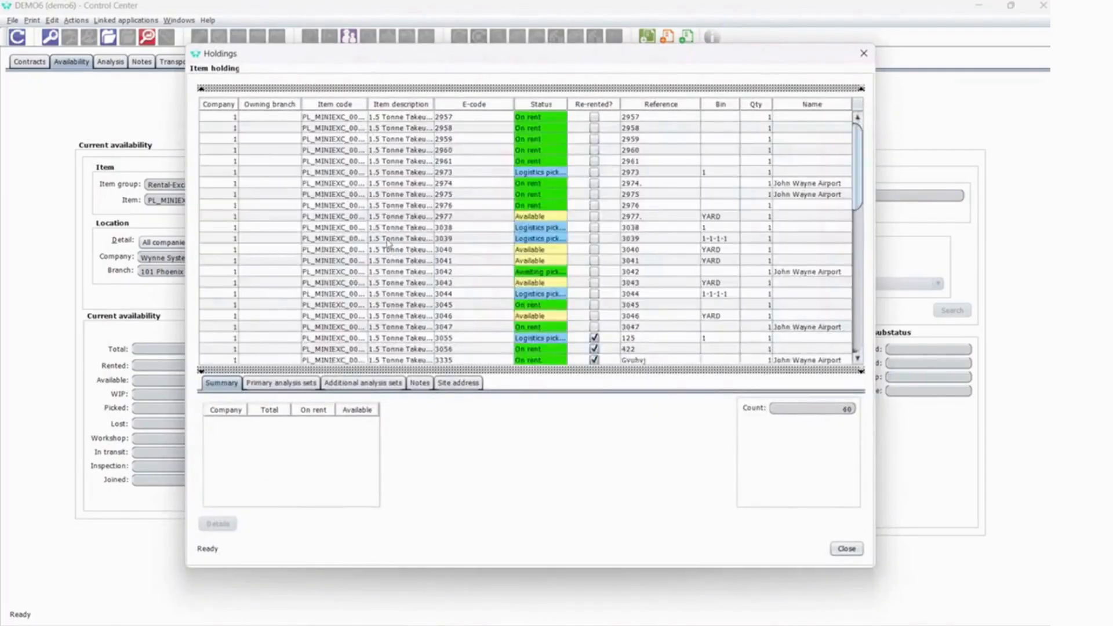
{"action": "scroll", "coordinate": [499, 255], "scroll_direction": "down", "scroll_amount": 2}
{"action": "scroll", "coordinate": [522, 261], "scroll_direction": "up", "scroll_amount": 2}
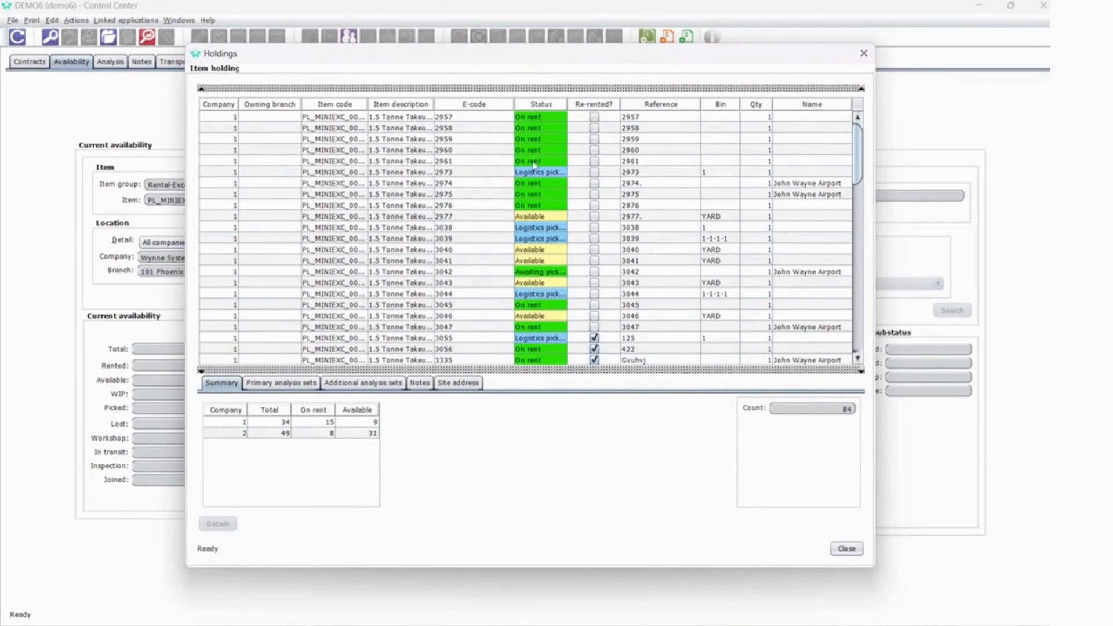
{"action": "scroll", "coordinate": [547, 264], "scroll_direction": "down", "scroll_amount": 1}
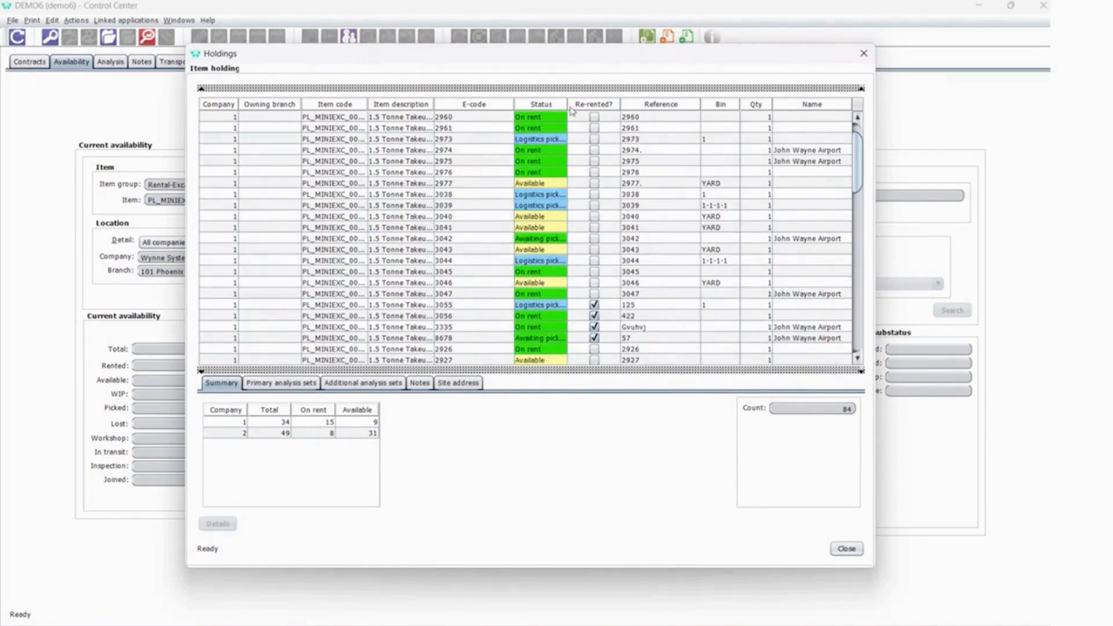
{"action": "left_click_drag", "start_coordinate": [568, 105], "coordinate": [576, 104]}
{"action": "scroll", "coordinate": [574, 305], "scroll_direction": "down", "scroll_amount": 3}
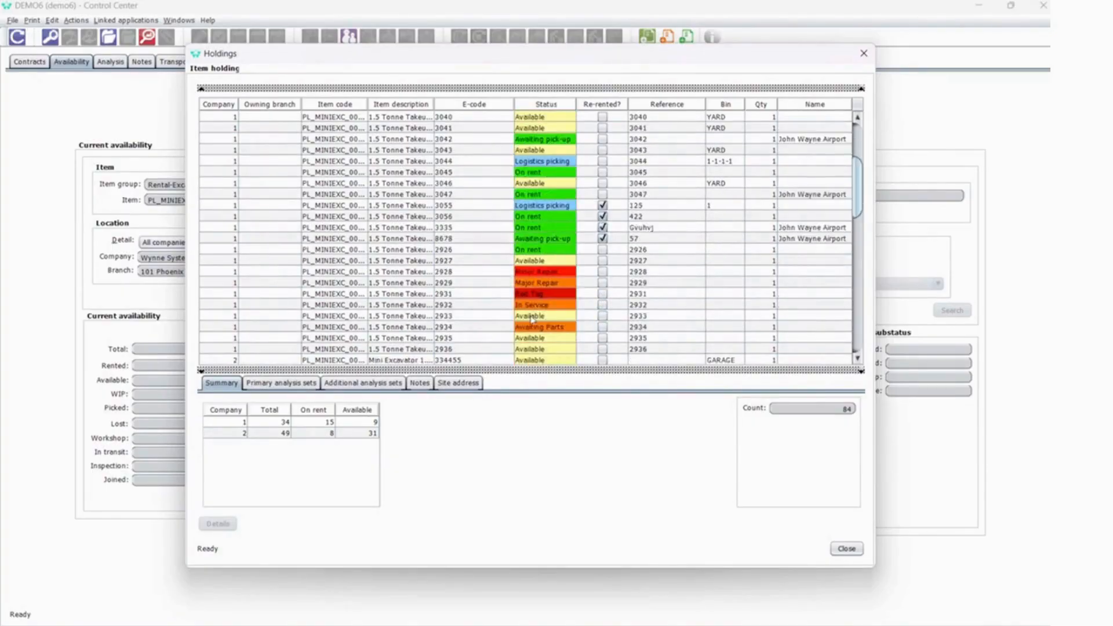
{"action": "scroll", "coordinate": [539, 327], "scroll_direction": "down", "scroll_amount": 3}
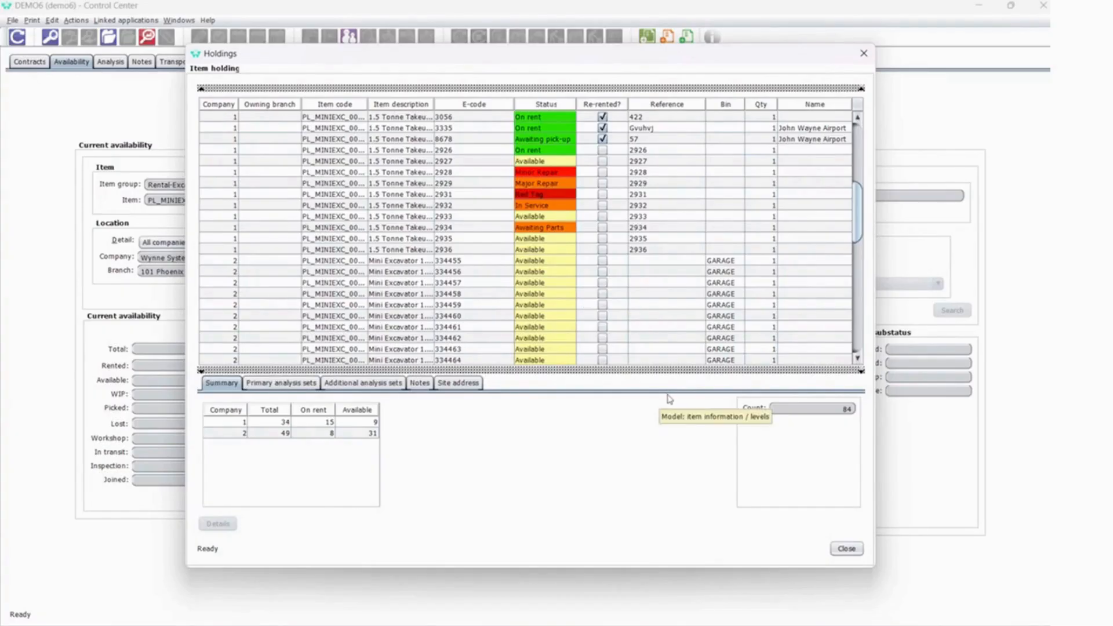
{"action": "left_click", "coordinate": [845, 548]}
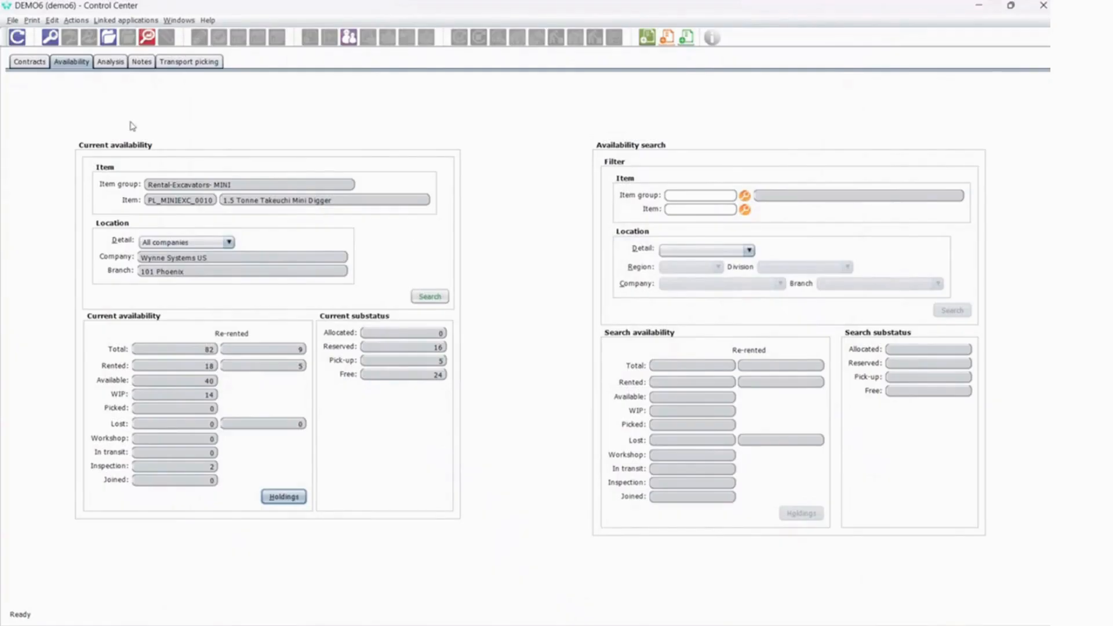
Return to the contracts list, mark the mini digger requisition line and start creating a rental contract from it.
{"action": "left_click", "coordinate": [26, 62]}
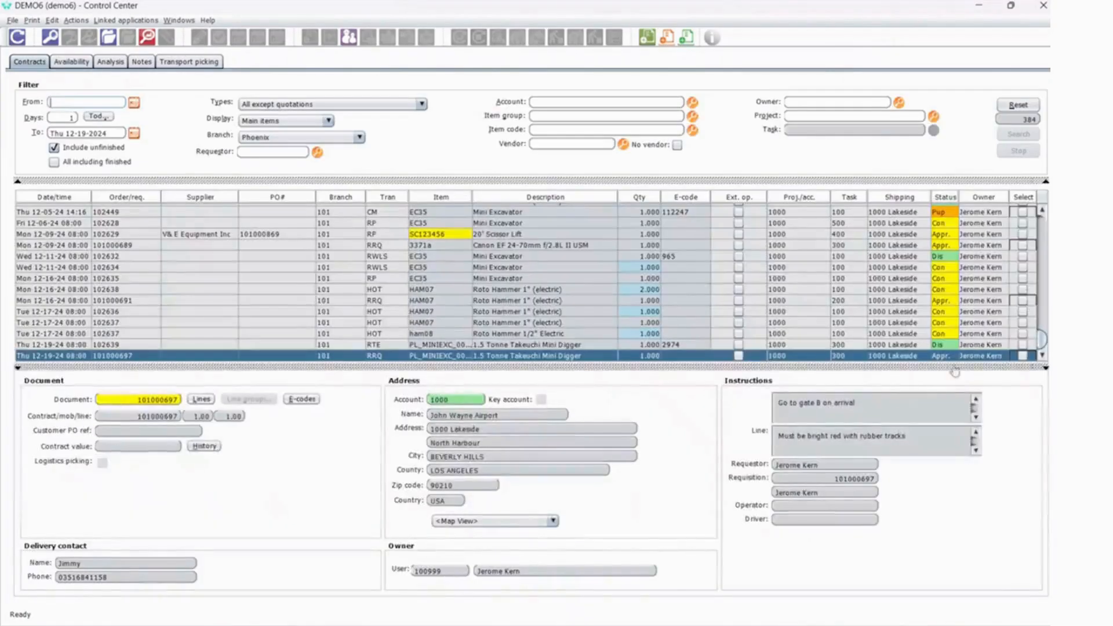
{"action": "left_click", "coordinate": [1023, 357]}
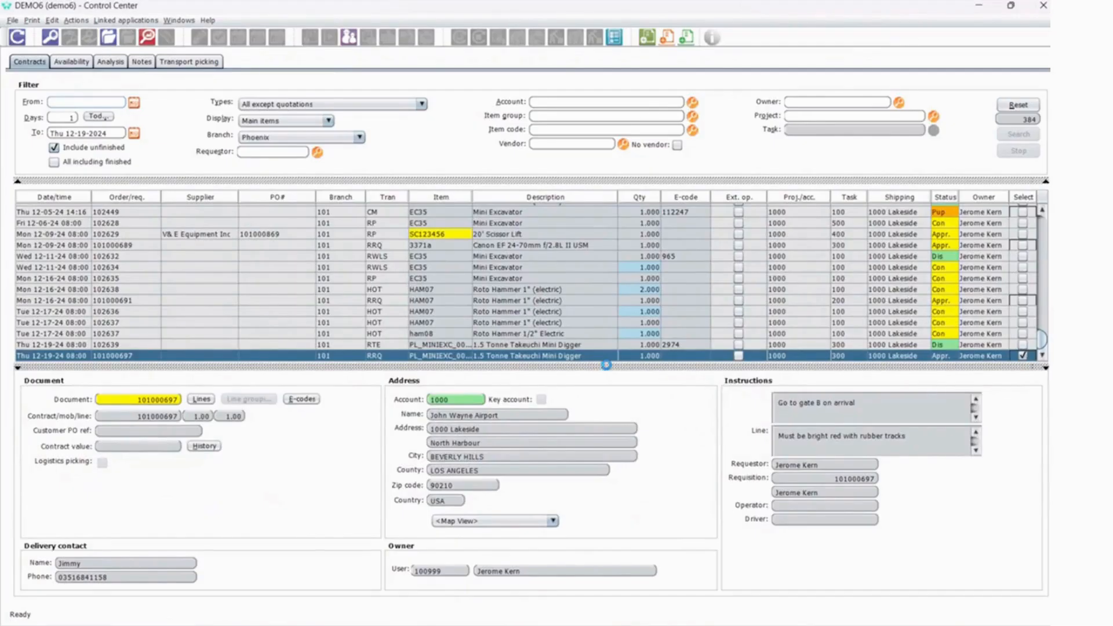
{"action": "right_click", "coordinate": [598, 359]}
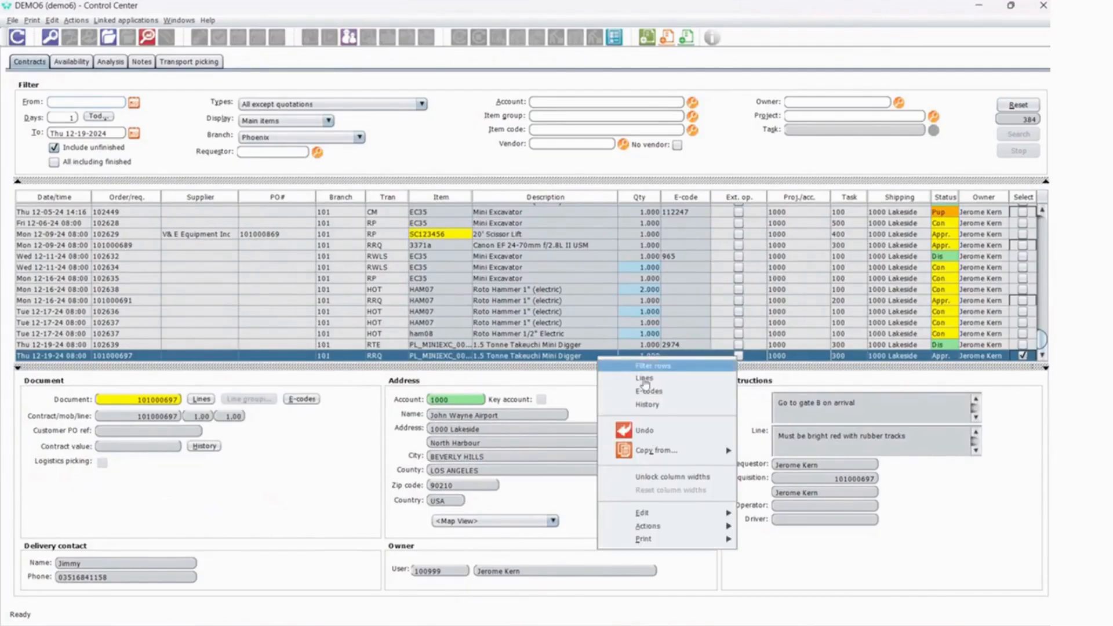
{"action": "mouse_move", "coordinate": [647, 526]}
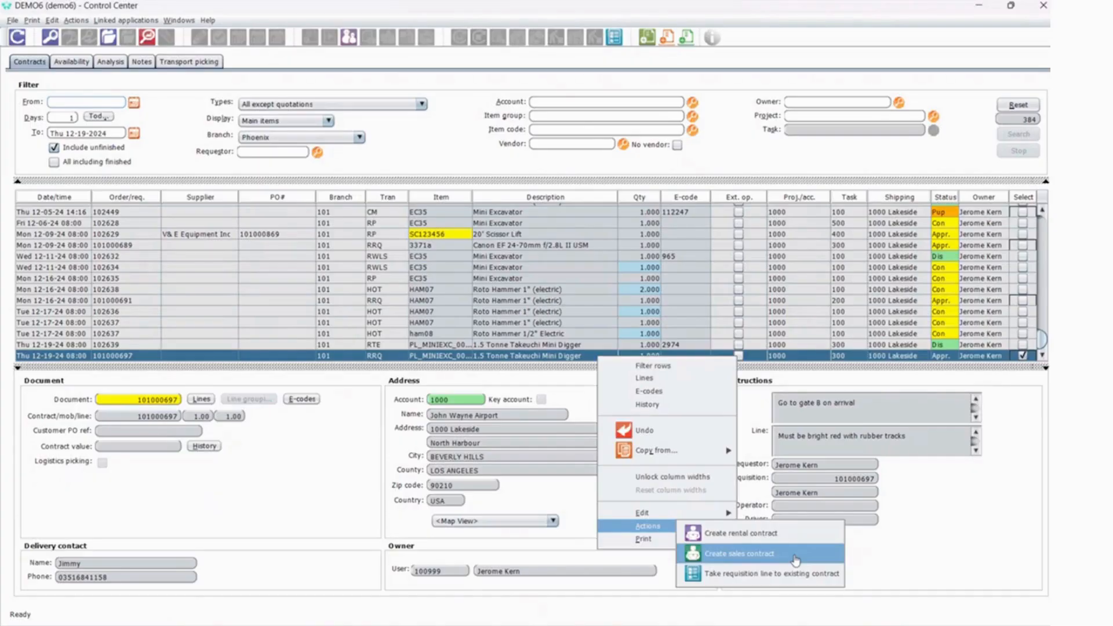
{"action": "left_click", "coordinate": [772, 534]}
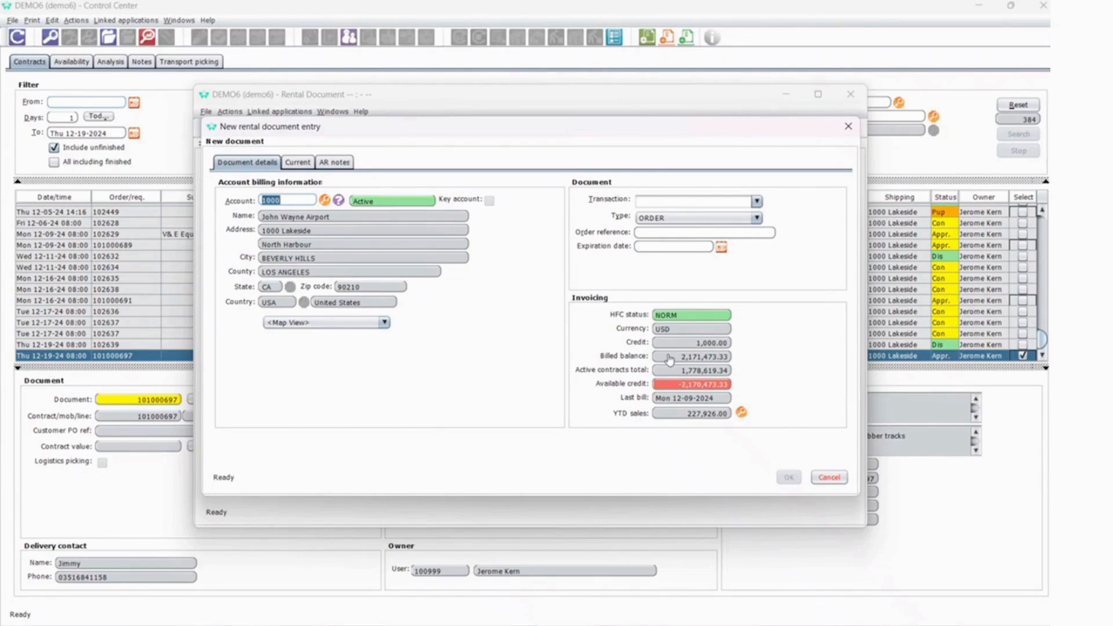
Create the new rental document with the transaction Rental - RR Logistics Auto, accepting to proceed despite the credit limit.
{"action": "left_click", "coordinate": [757, 201]}
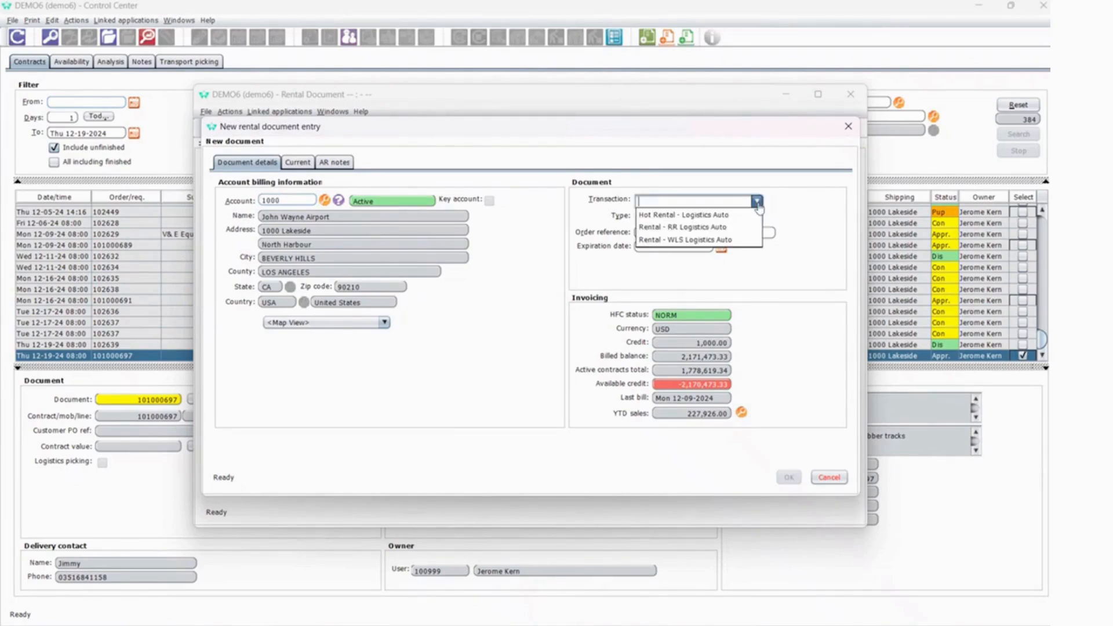
{"action": "left_click", "coordinate": [694, 228]}
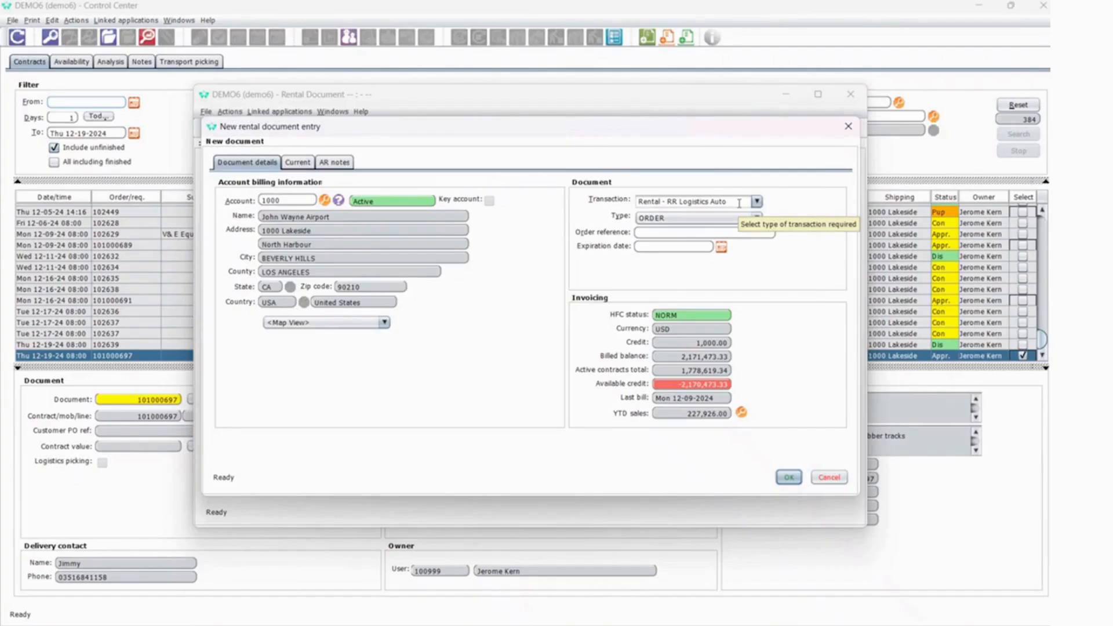
{"action": "left_click", "coordinate": [739, 203]}
{"action": "left_click", "coordinate": [732, 231]}
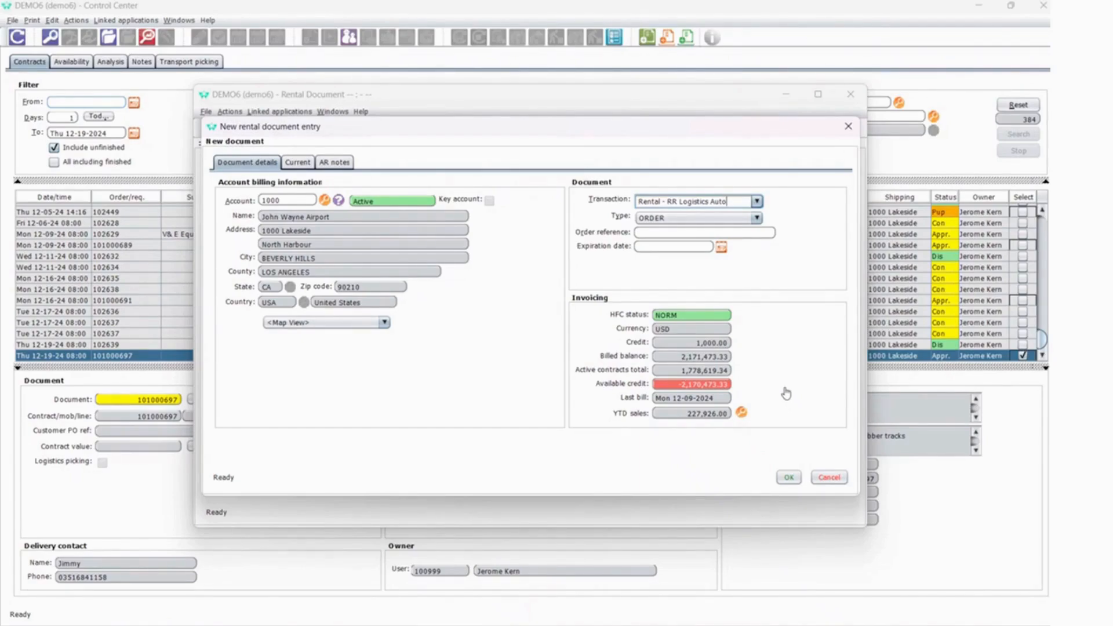
{"action": "left_click", "coordinate": [796, 478]}
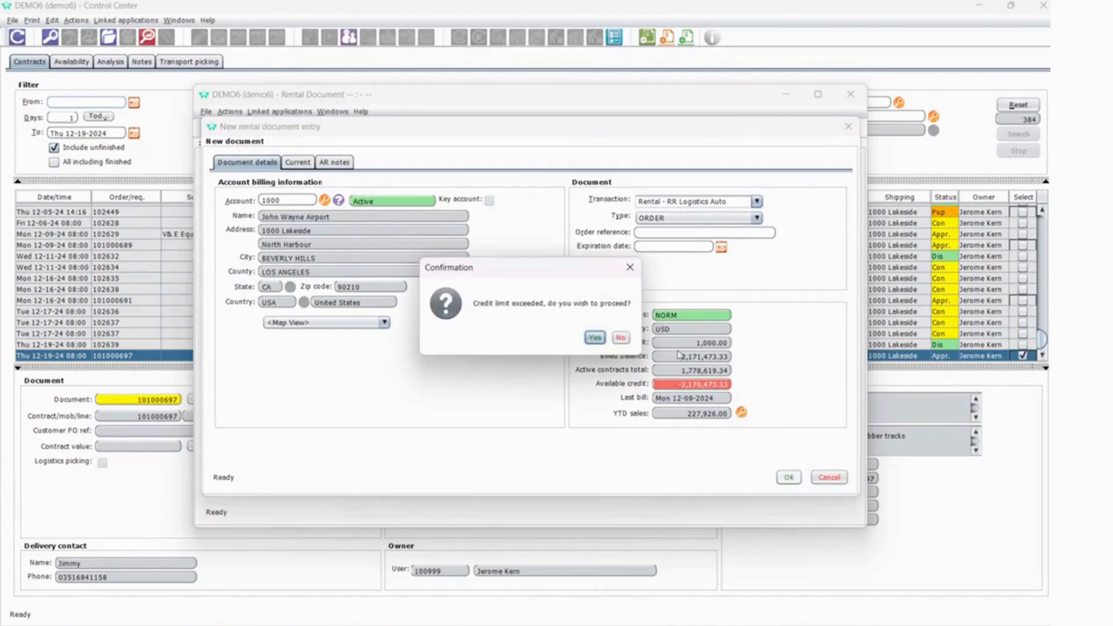
{"action": "left_click_drag", "start_coordinate": [563, 268], "coordinate": [556, 234]}
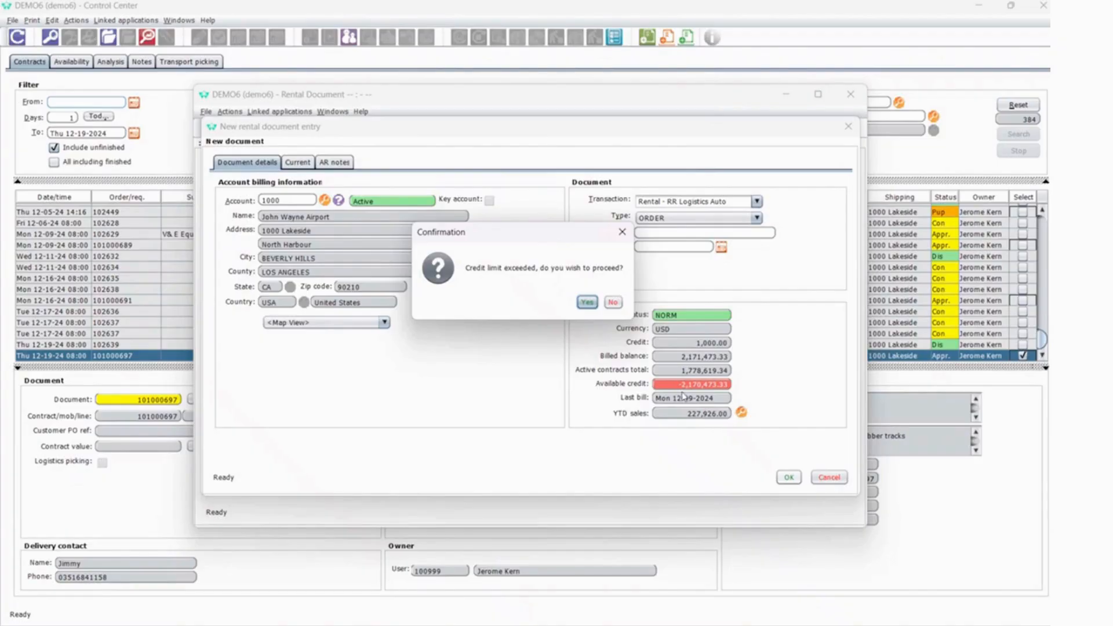
{"action": "left_click", "coordinate": [584, 302]}
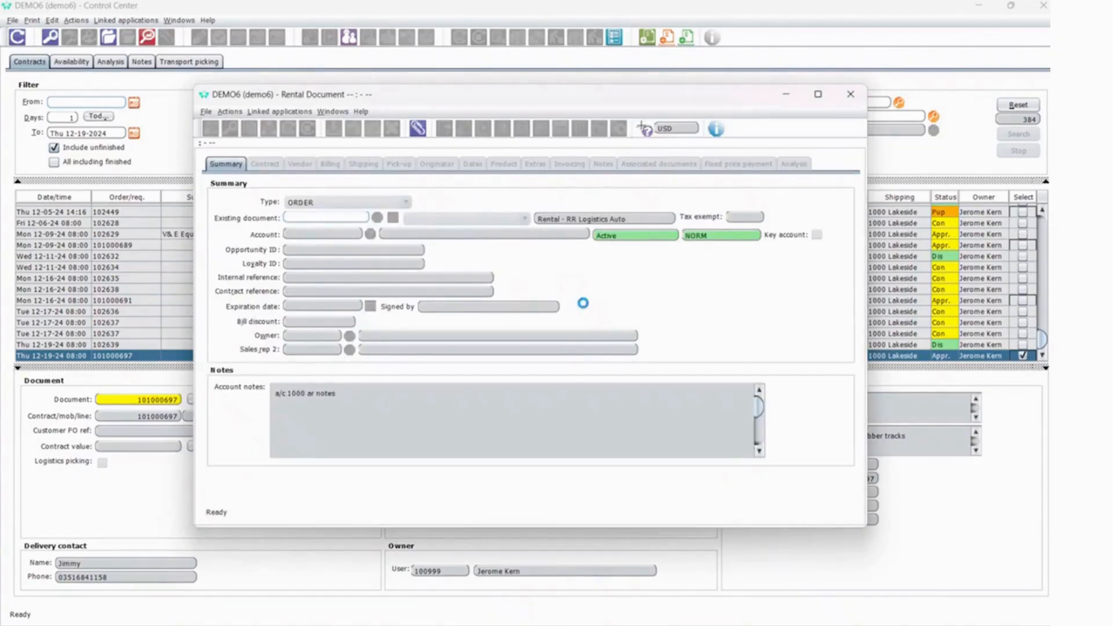
Enlarge the rental document window and review the order's contract, billing and shipping details.
{"action": "left_click_drag", "start_coordinate": [563, 100], "coordinate": [482, 69]}
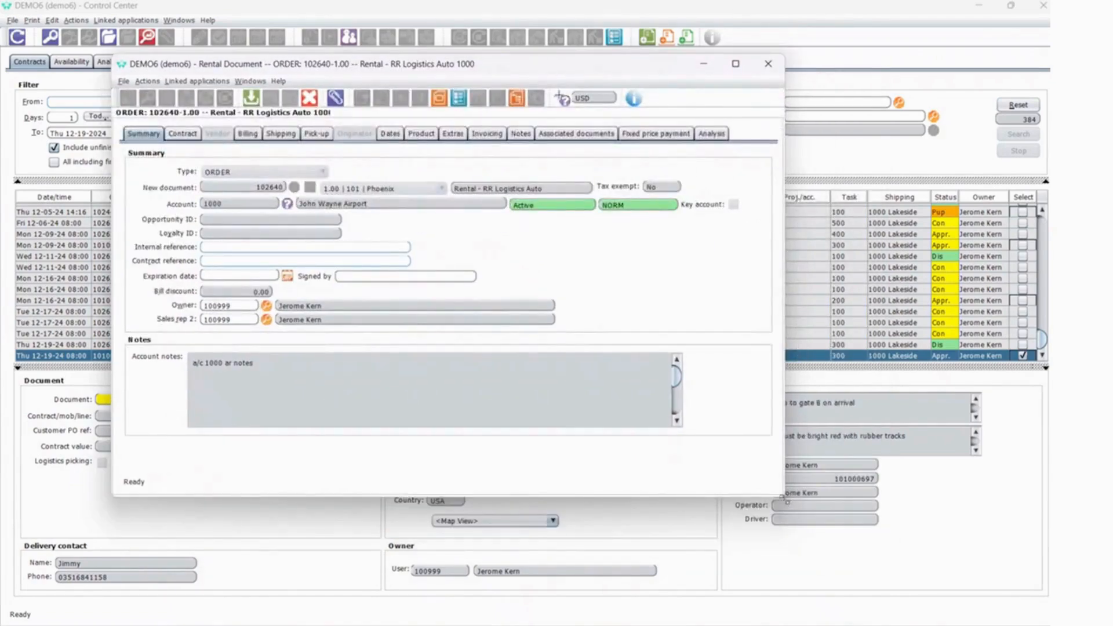
{"action": "left_click_drag", "start_coordinate": [786, 502], "coordinate": [992, 606]}
{"action": "left_click_drag", "start_coordinate": [567, 67], "coordinate": [549, 64]}
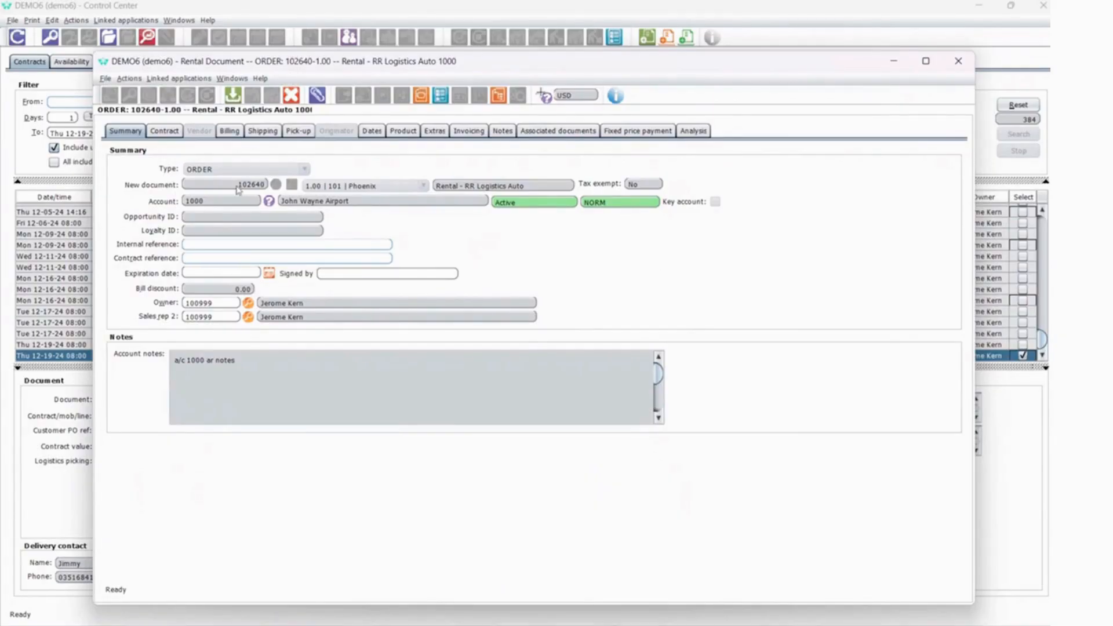
{"action": "left_click", "coordinate": [165, 130]}
{"action": "left_click", "coordinate": [232, 131]}
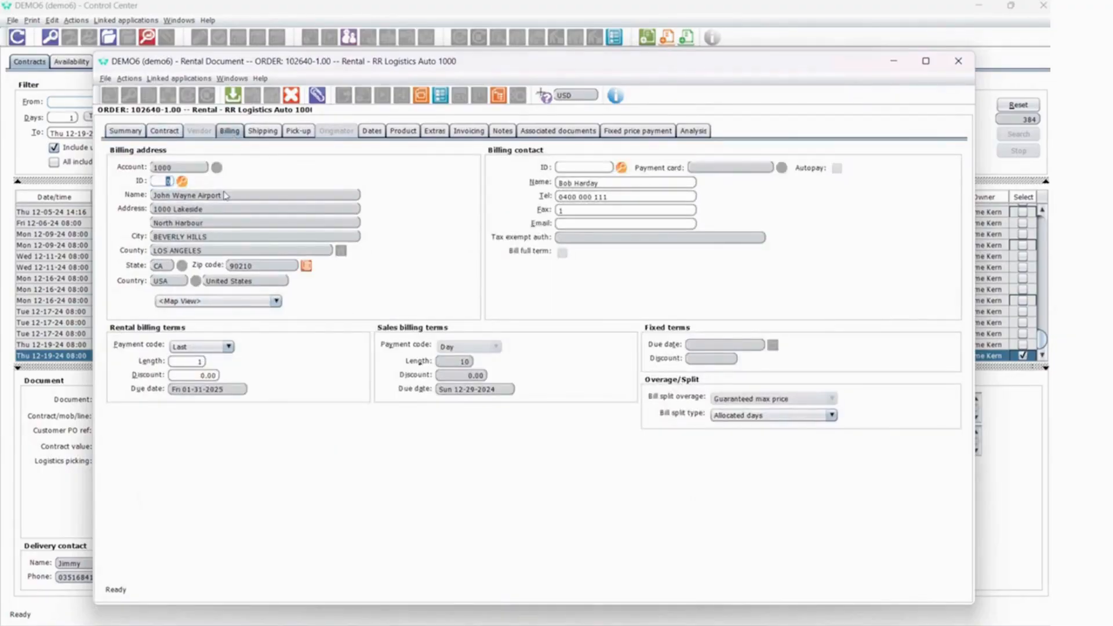
{"action": "left_click", "coordinate": [263, 132]}
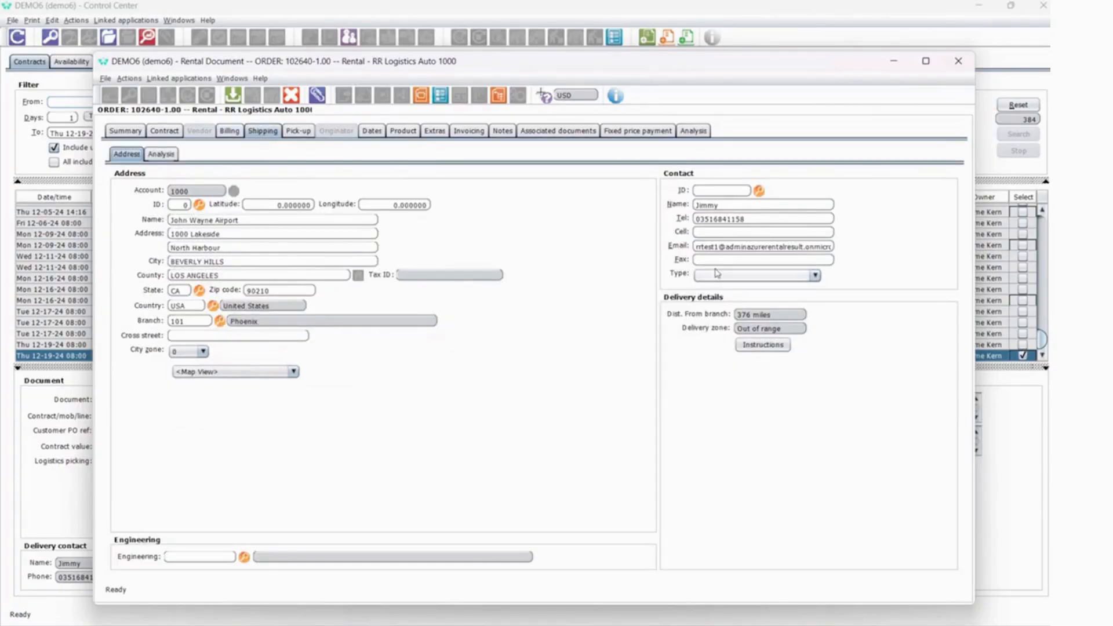
Review the rental order's pick-up details and product lines, and open the 1.5 Tonne Takeuchi Mini Digger line for editing.
{"action": "left_click", "coordinate": [299, 133]}
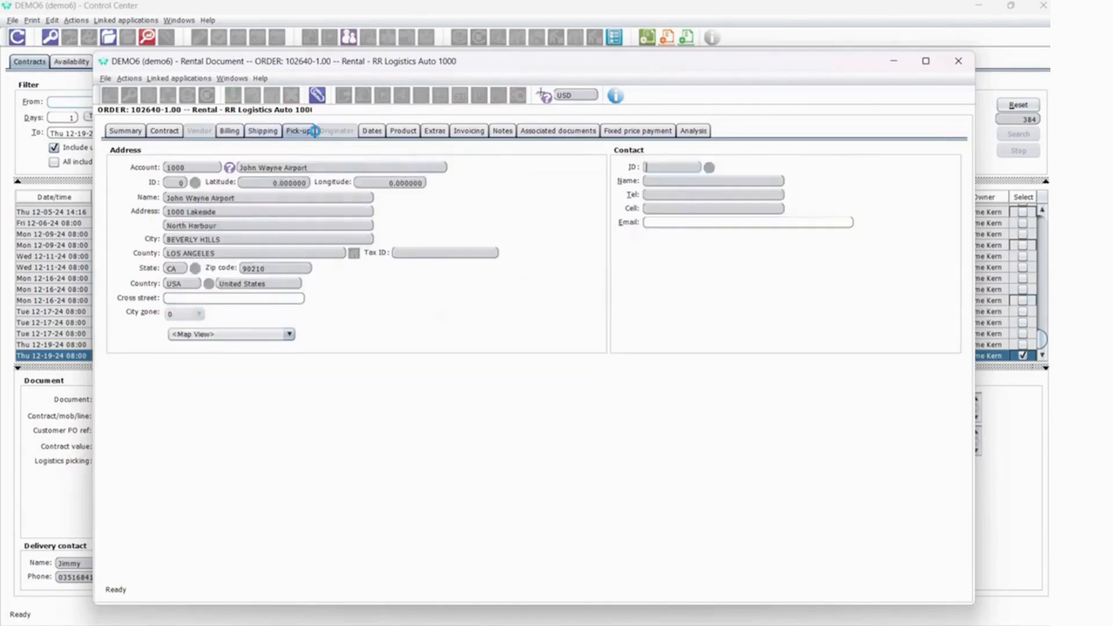
{"action": "left_click", "coordinate": [404, 131]}
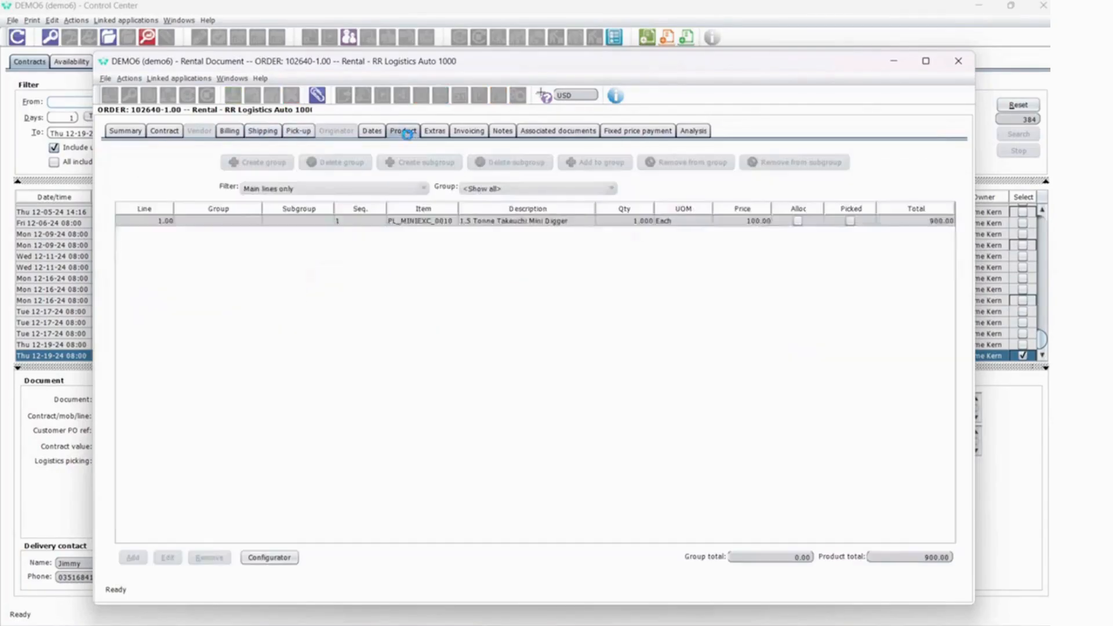
{"action": "left_click", "coordinate": [504, 224]}
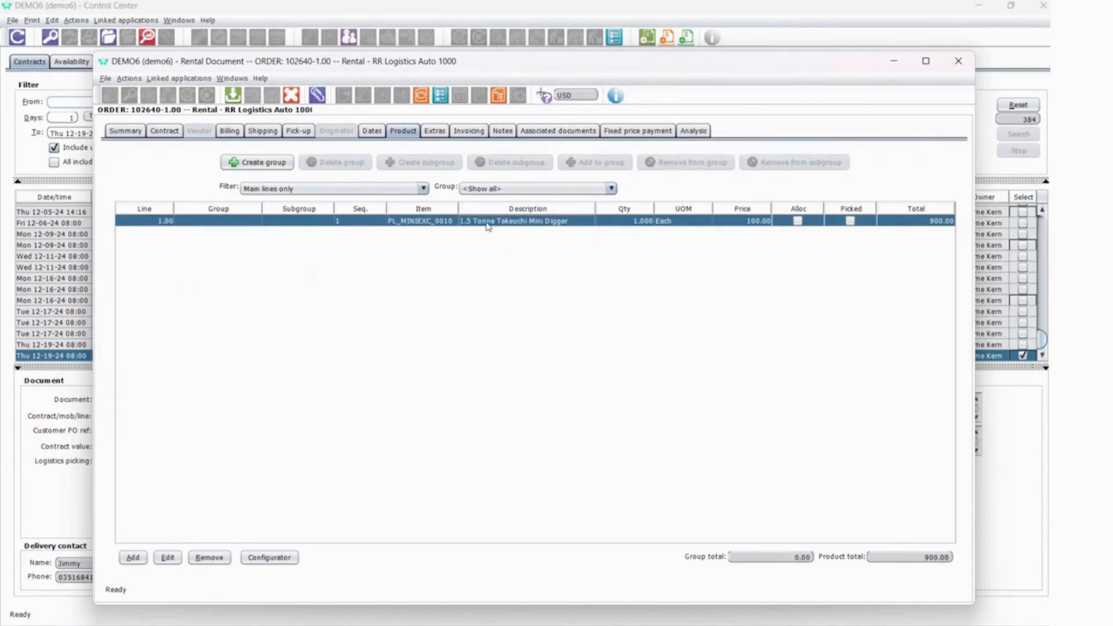
{"action": "double_click", "coordinate": [488, 224]}
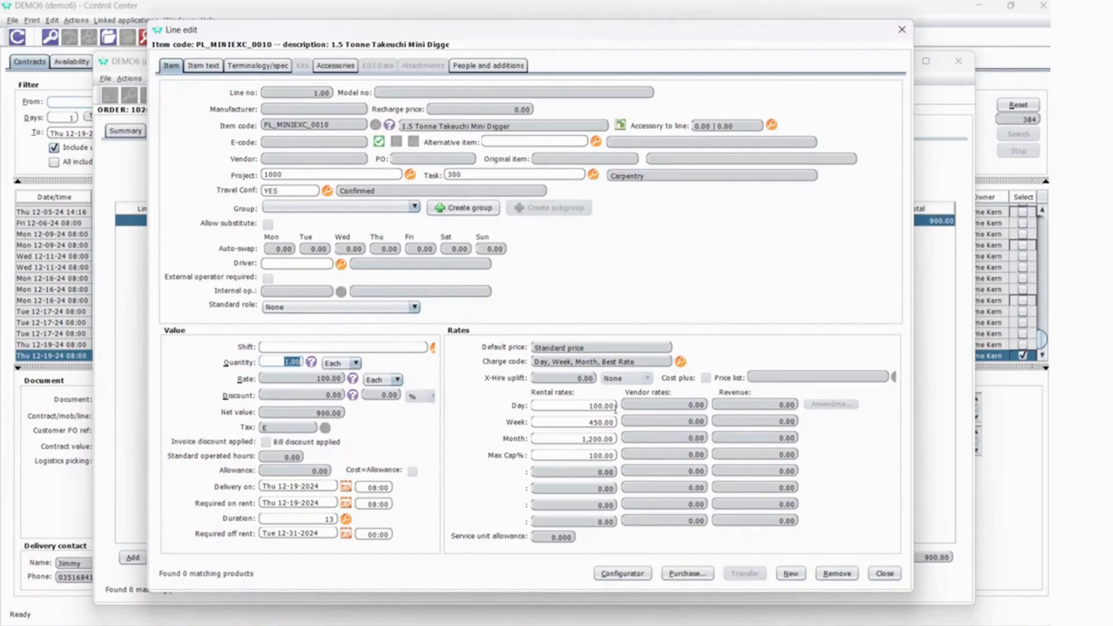
Examine the line's day, week and maximum cap rates and the available charge codes, leaving the charge code selector without choosing one.
{"action": "left_click", "coordinate": [614, 407]}
{"action": "left_click", "coordinate": [611, 423]}
{"action": "left_click", "coordinate": [681, 361]}
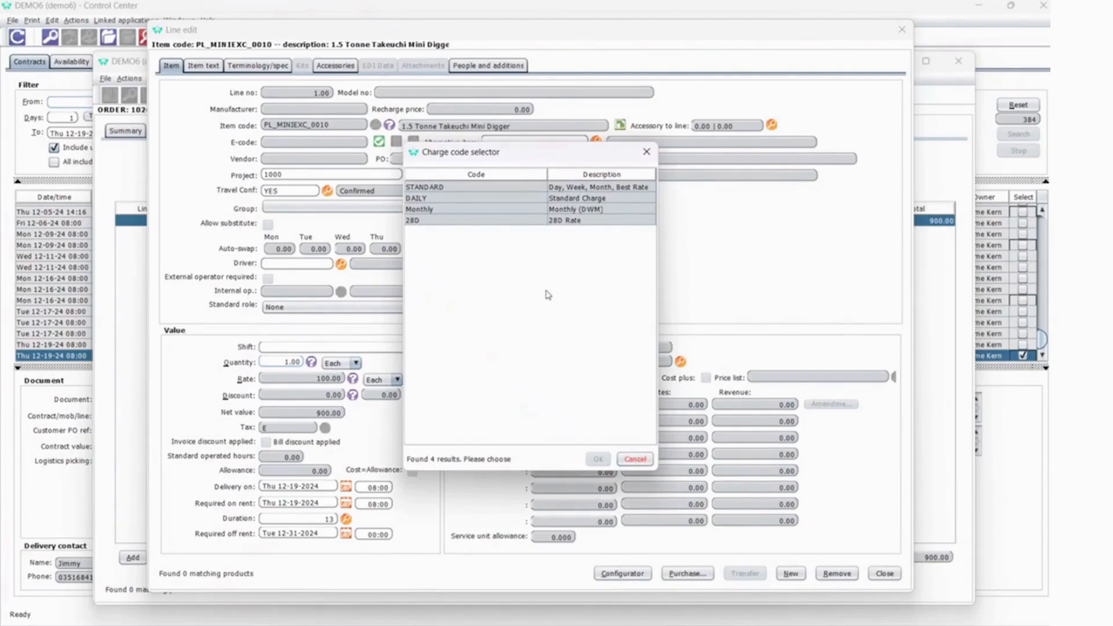
{"action": "left_click", "coordinate": [643, 462]}
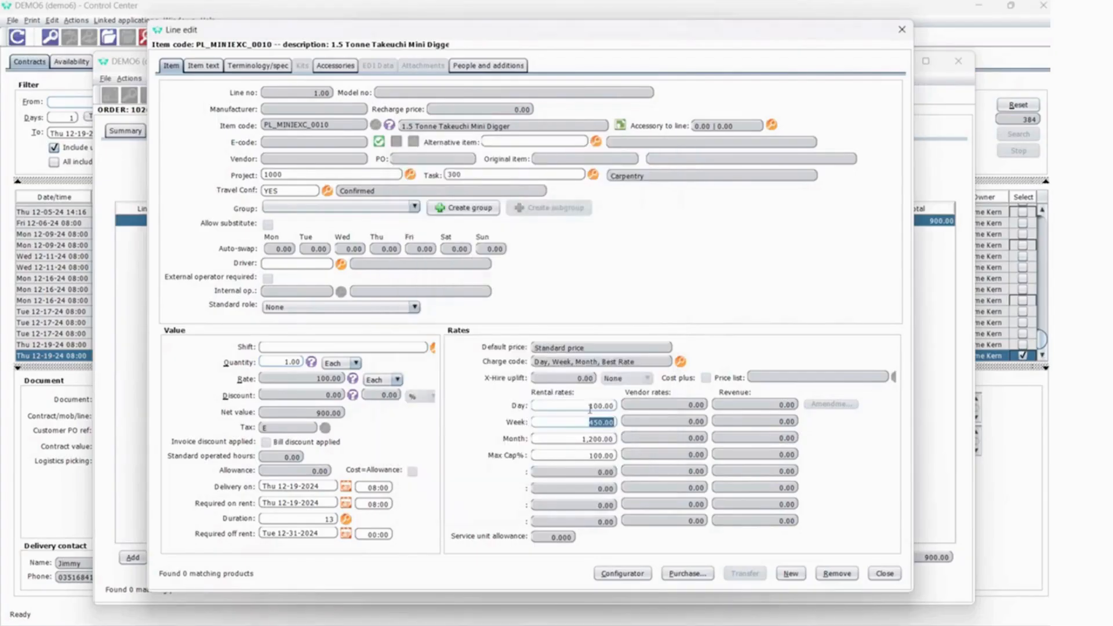
{"action": "left_click", "coordinate": [607, 458]}
Examine the E-code allocation list, widening the Est. return and Status columns, and close it and the line without allocating a unit.
{"action": "left_click", "coordinate": [379, 142]}
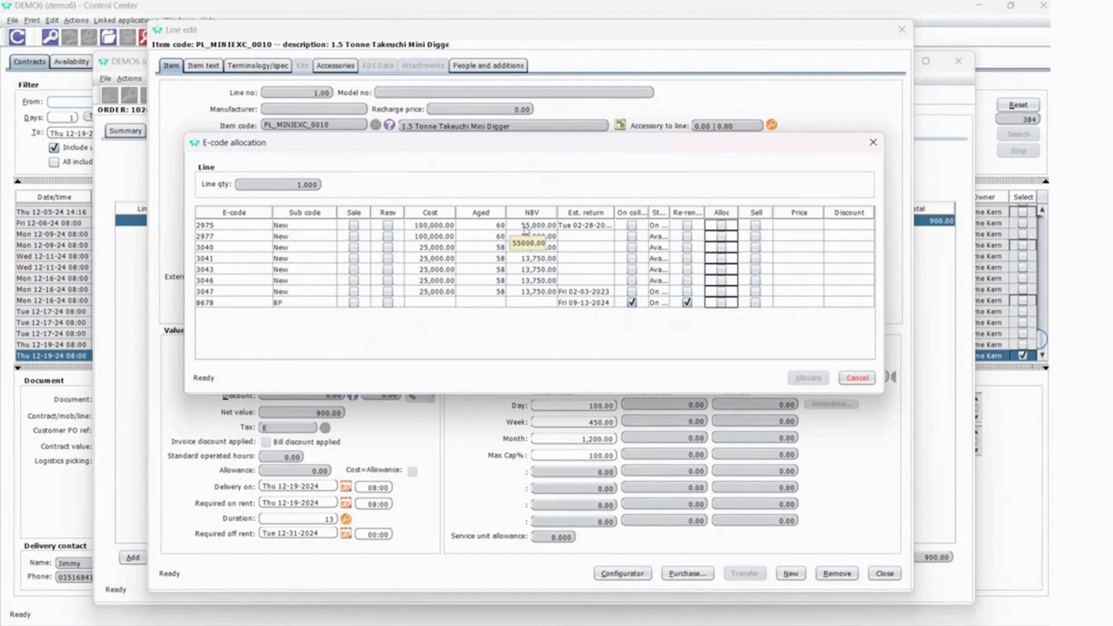
{"action": "left_click", "coordinate": [421, 227]}
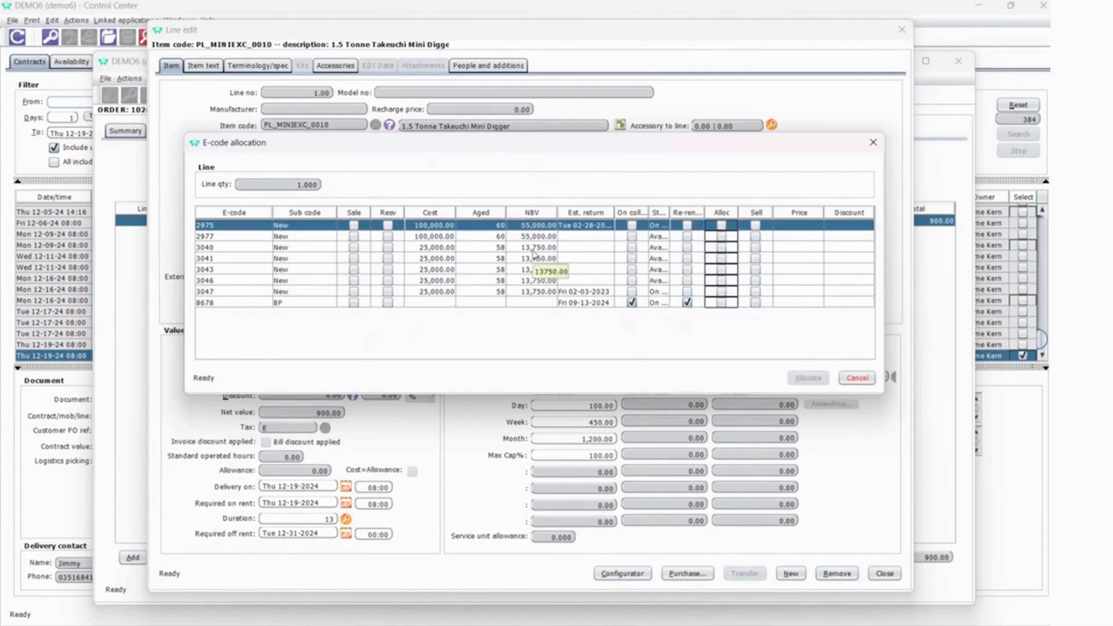
{"action": "left_click_drag", "start_coordinate": [614, 213], "coordinate": [623, 212]}
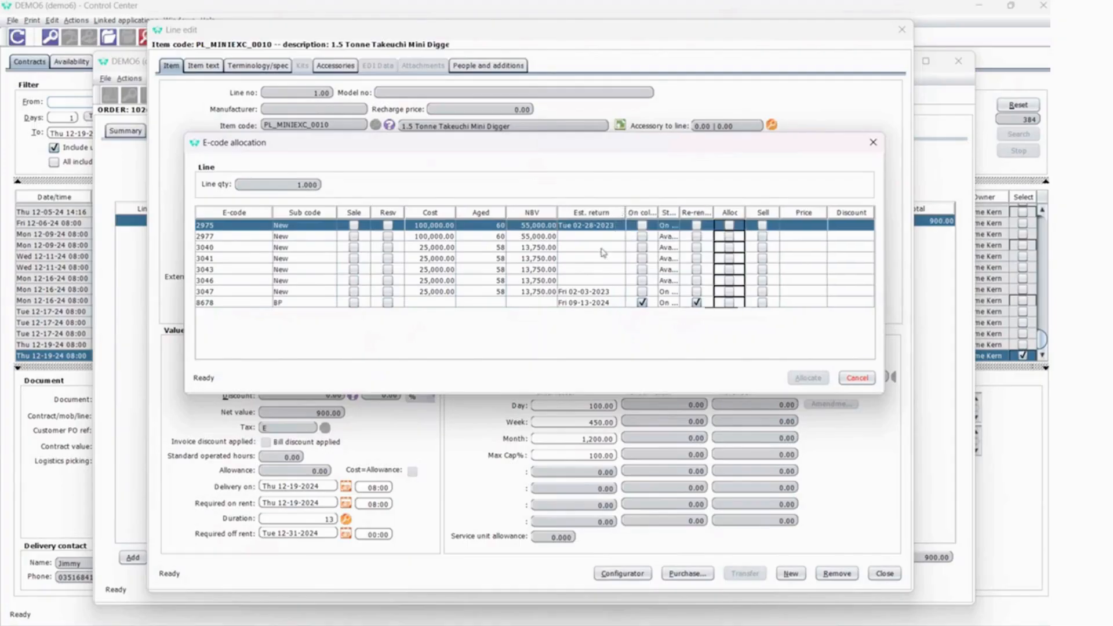
{"action": "left_click", "coordinate": [603, 292]}
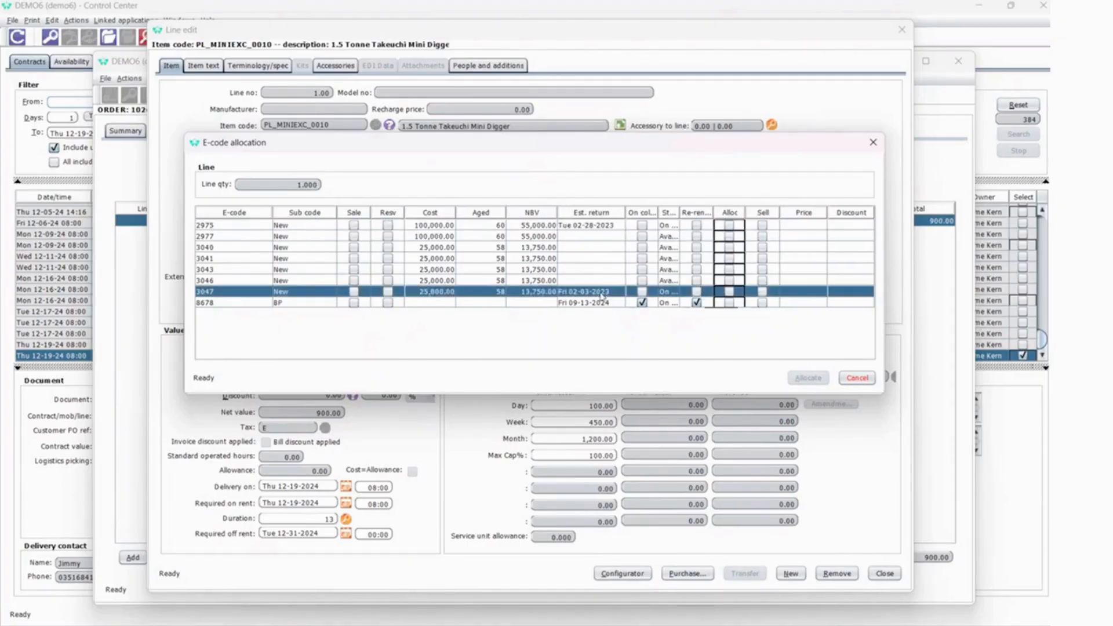
{"action": "left_click", "coordinate": [602, 302]}
{"action": "mouse_move", "coordinate": [678, 214]}
{"action": "left_mouse_down"}
{"action": "mouse_move", "coordinate": [718, 215]}
{"action": "mouse_move", "coordinate": [698, 217]}
{"action": "left_mouse_up"}
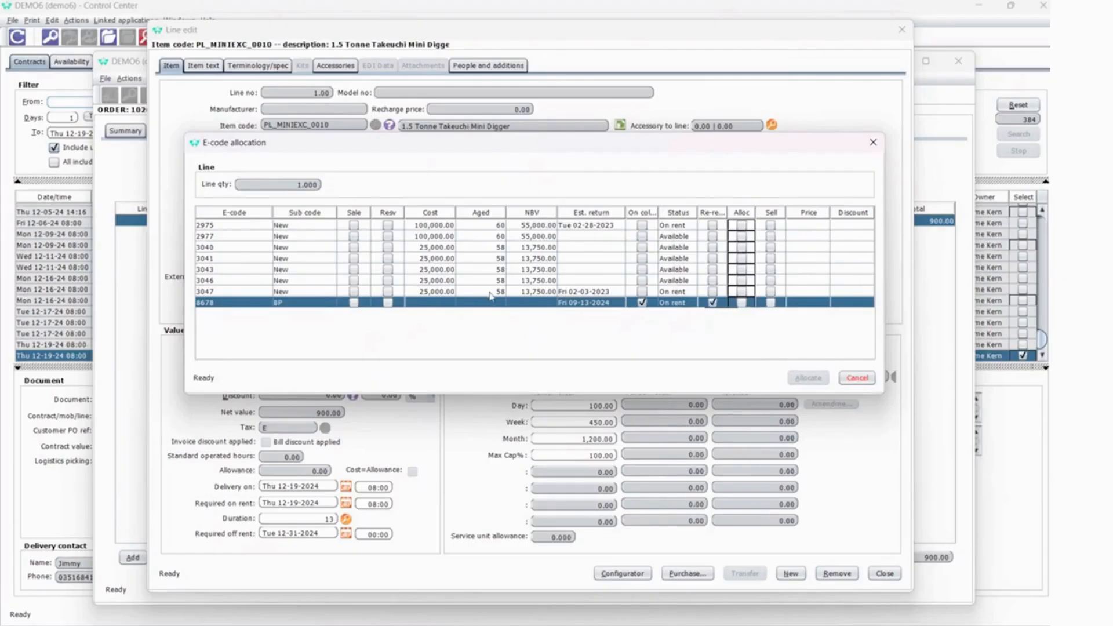
{"action": "left_click", "coordinate": [452, 282]}
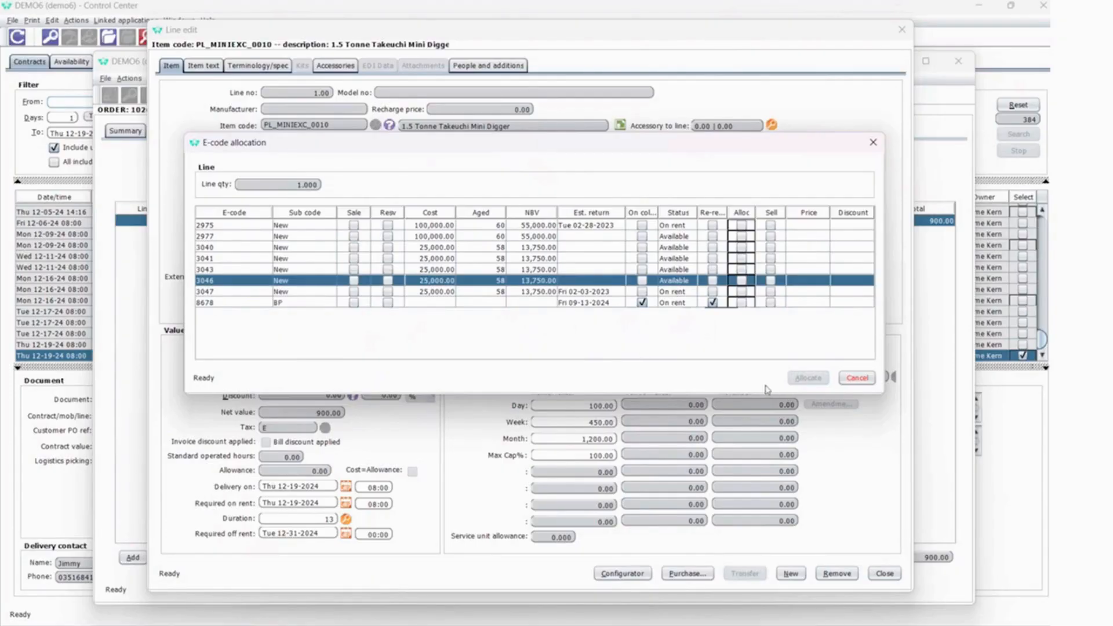
{"action": "left_click", "coordinate": [857, 378]}
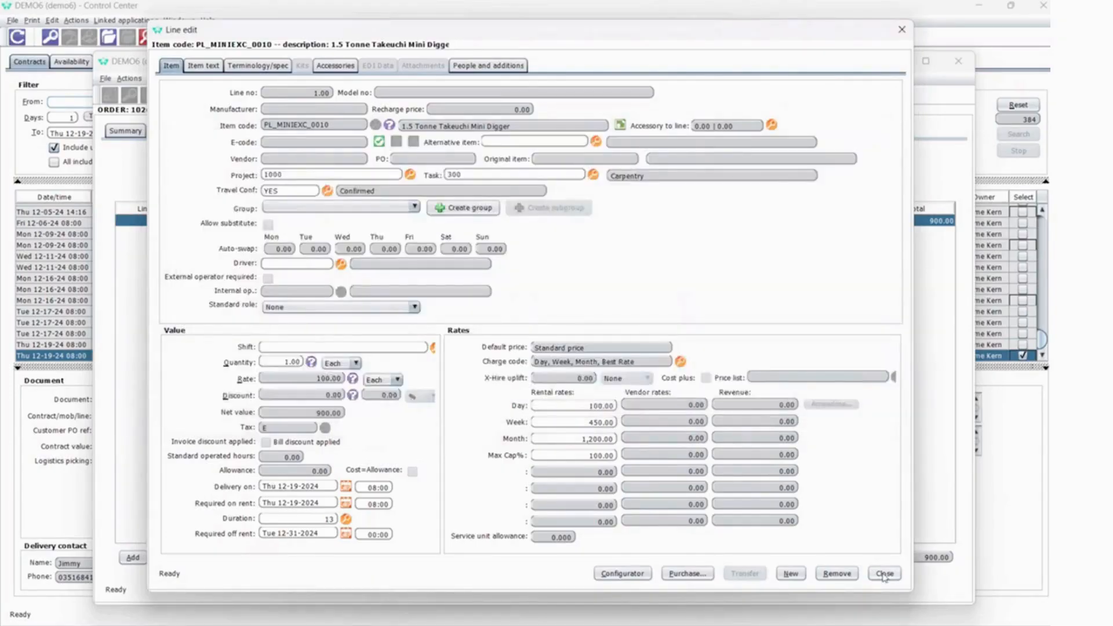
{"action": "left_click", "coordinate": [884, 574]}
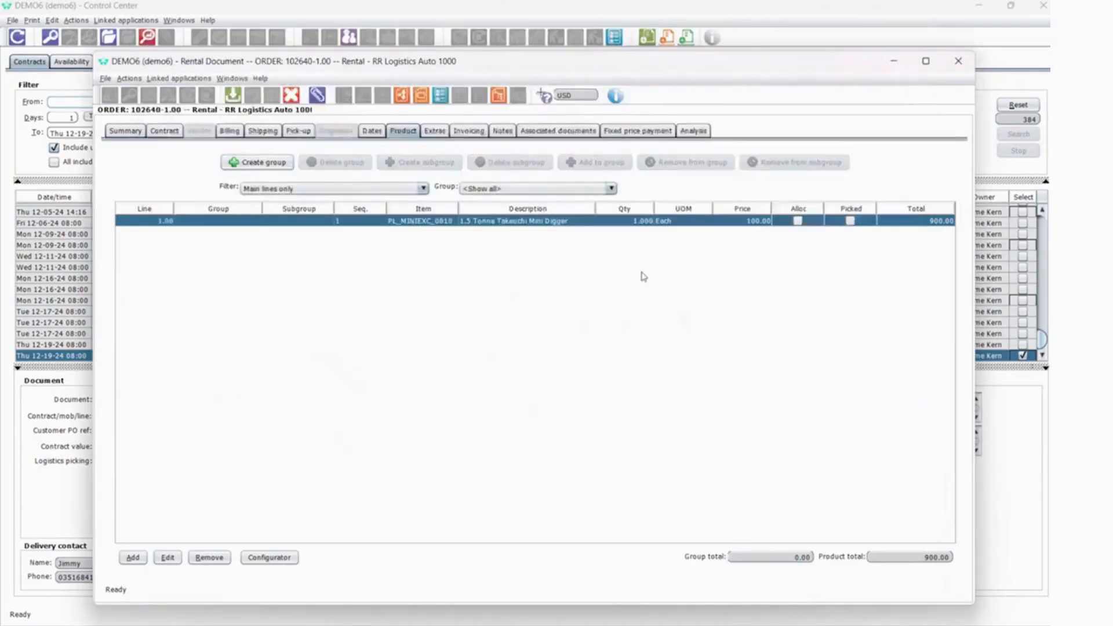
Check the order's extra charges, and save and close the rental document with Agreed payment as the credit limit reason.
{"action": "left_click", "coordinate": [435, 131]}
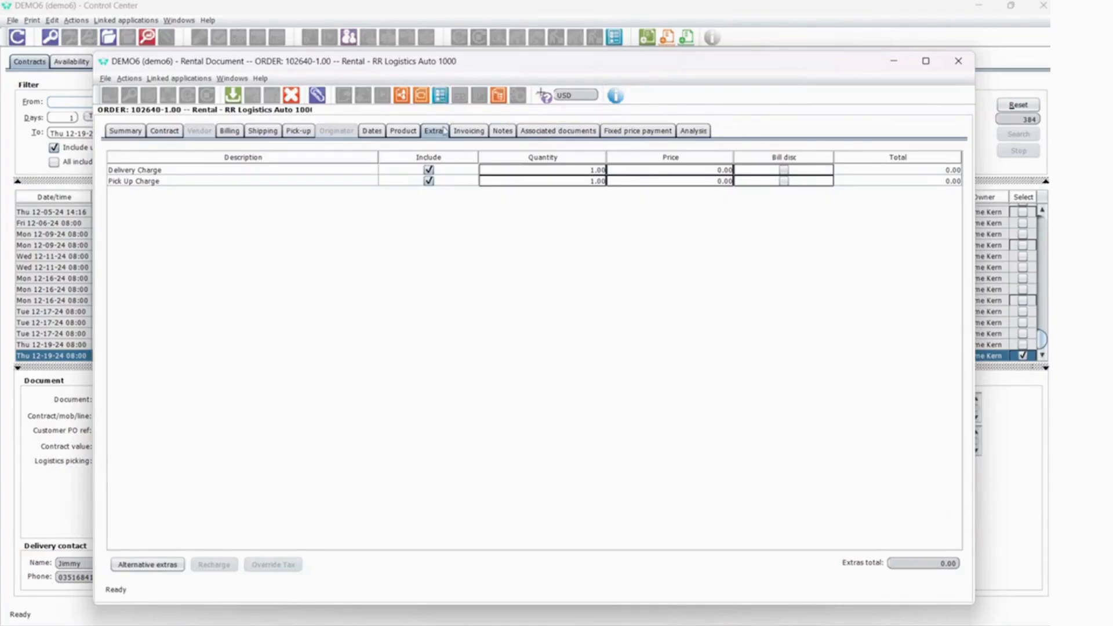
{"action": "left_click", "coordinate": [403, 131]}
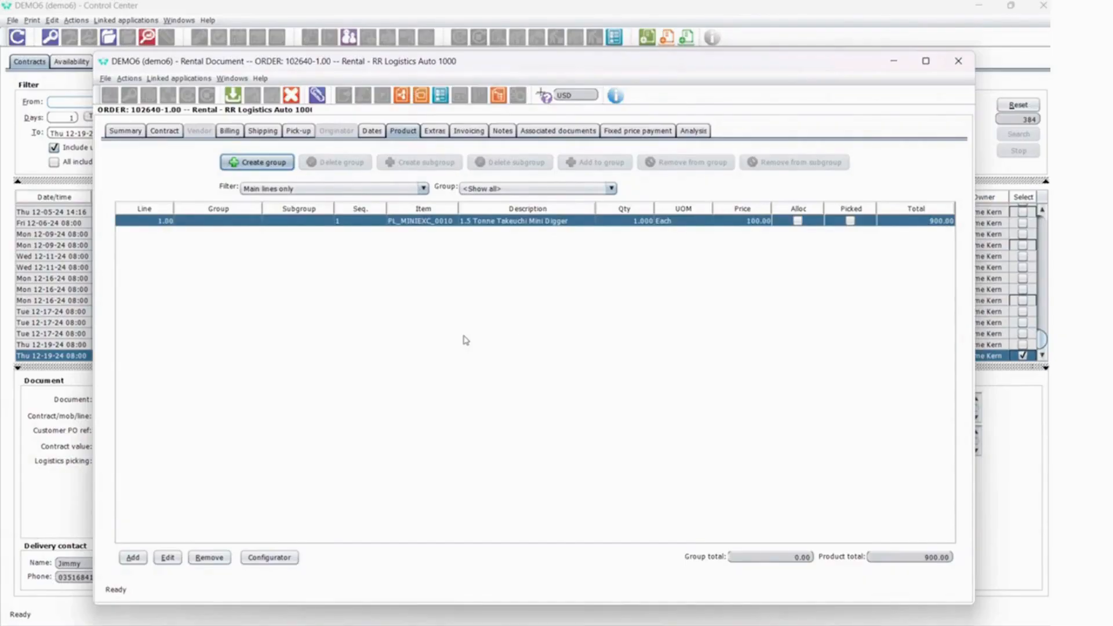
{"action": "left_click", "coordinate": [233, 94]}
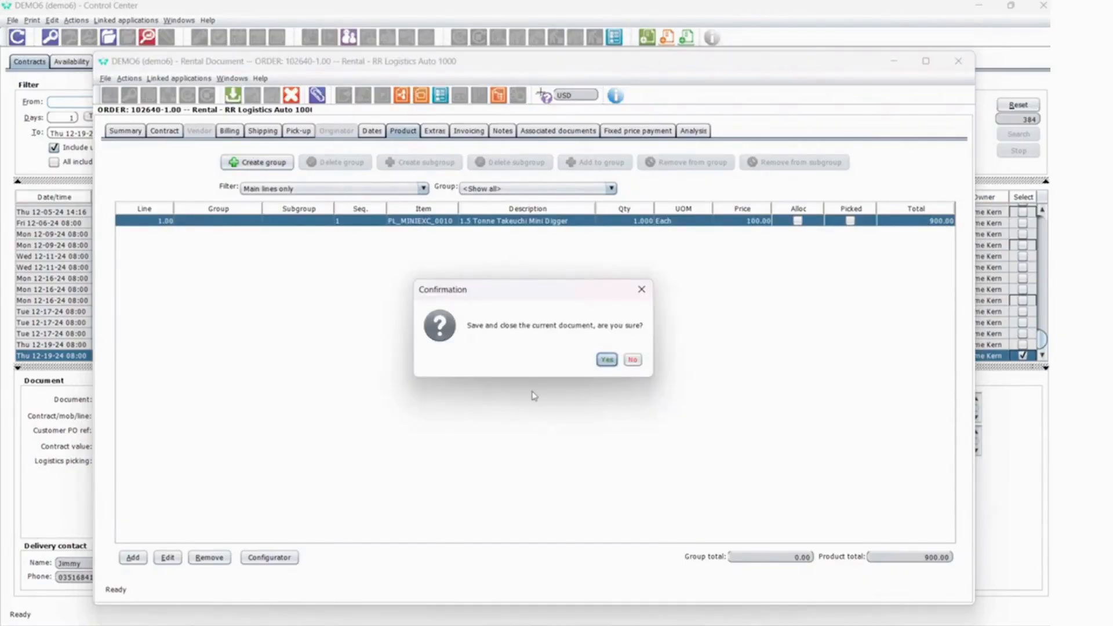
{"action": "left_click", "coordinate": [606, 359]}
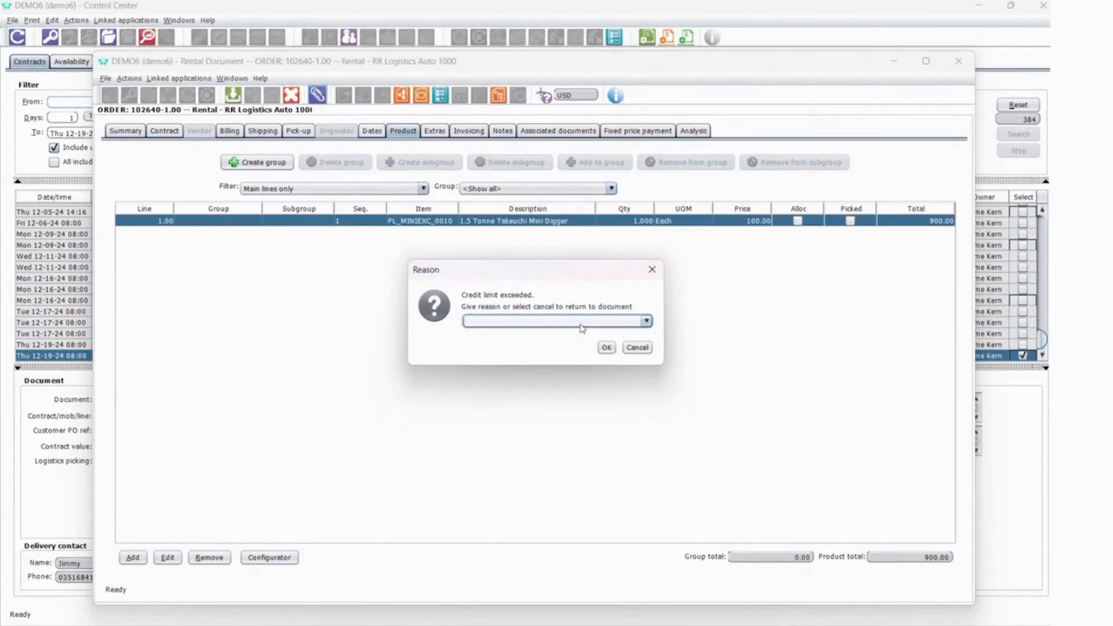
{"action": "left_click", "coordinate": [581, 324]}
{"action": "left_click", "coordinate": [546, 339]}
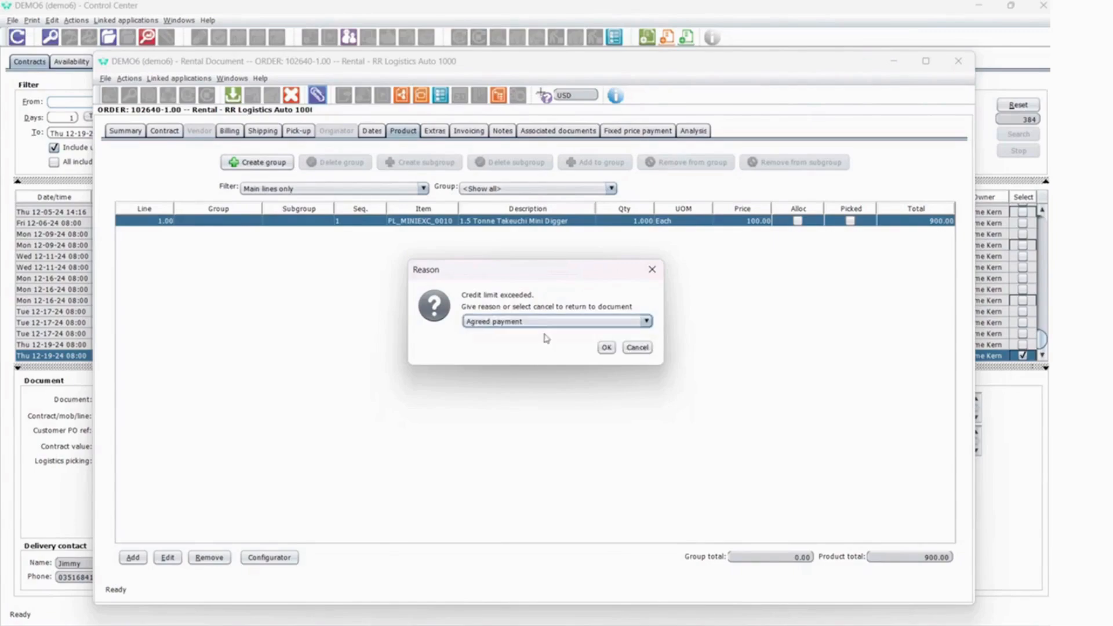
{"action": "left_click", "coordinate": [605, 349]}
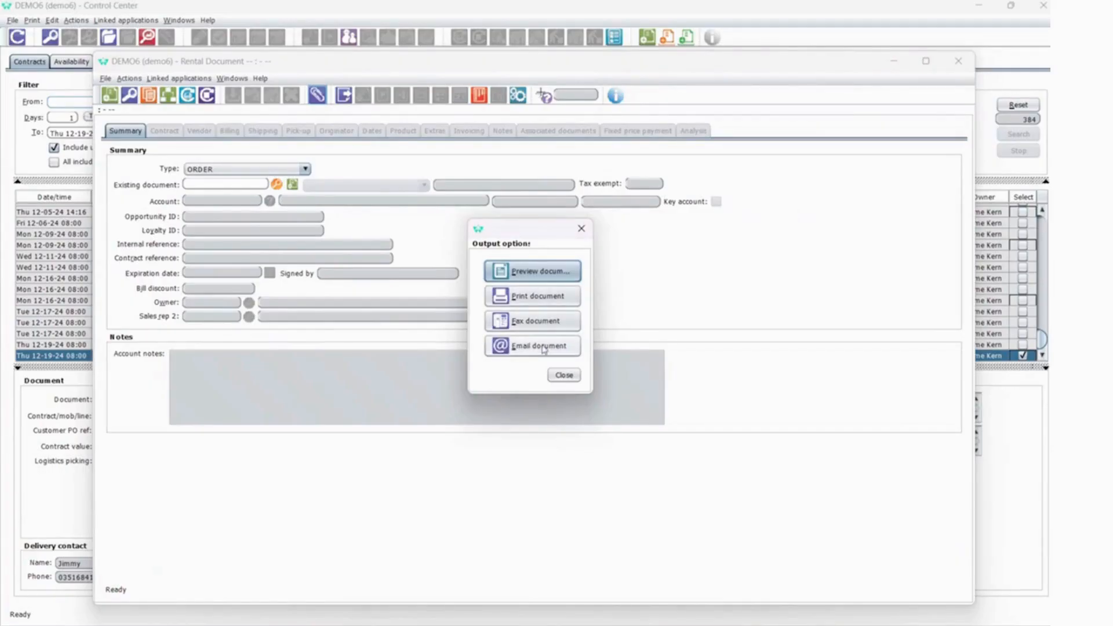
Preview the rental order in the Standard Rental Order layout, read through the contract PDF and close it.
{"action": "left_click", "coordinate": [544, 272]}
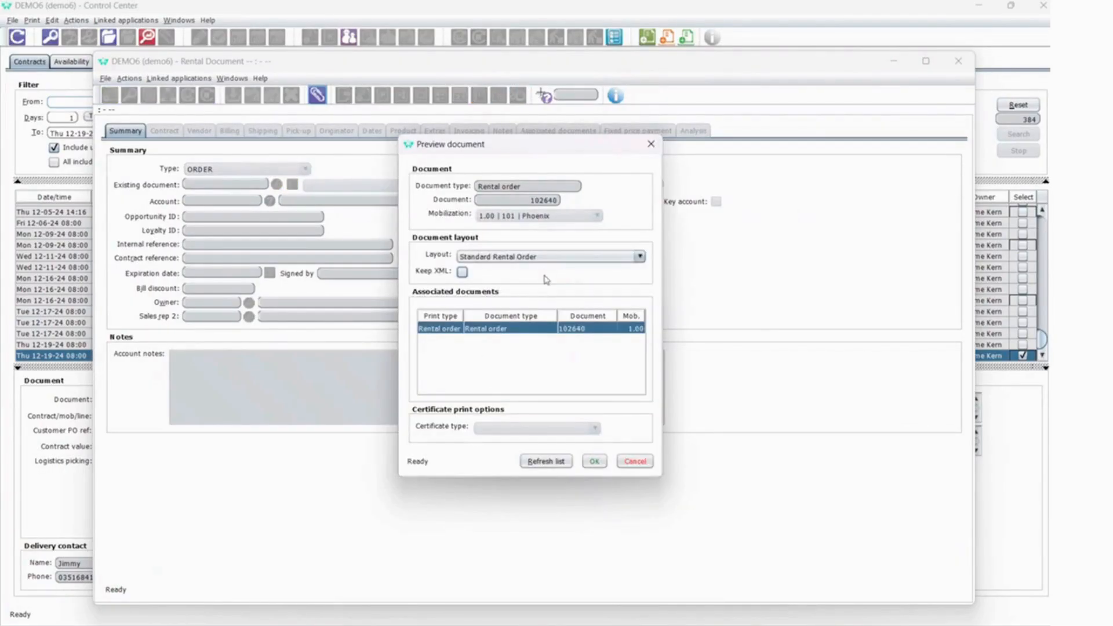
{"action": "left_click", "coordinate": [603, 465]}
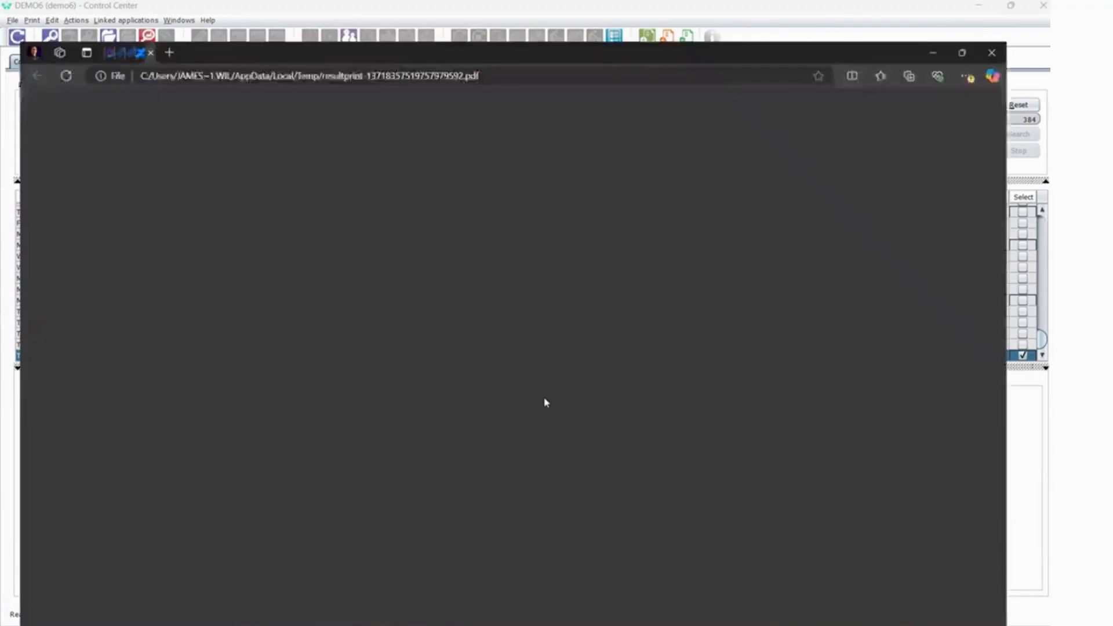
{"action": "scroll", "coordinate": [585, 427], "scroll_direction": "down", "scroll_amount": 3}
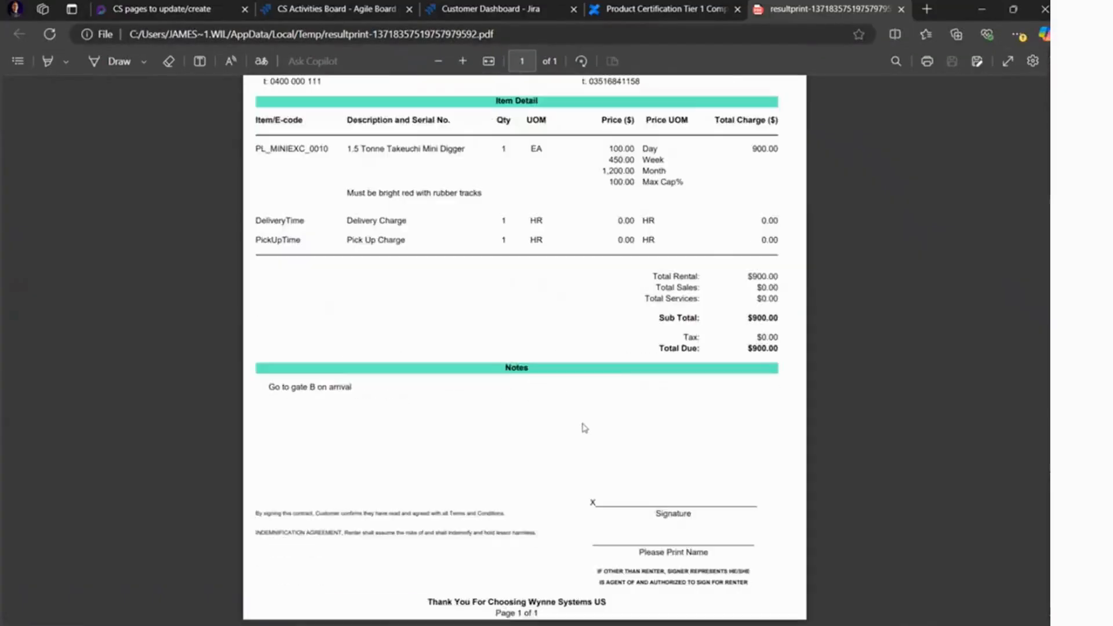
{"action": "scroll", "coordinate": [585, 426], "scroll_direction": "up", "scroll_amount": 3}
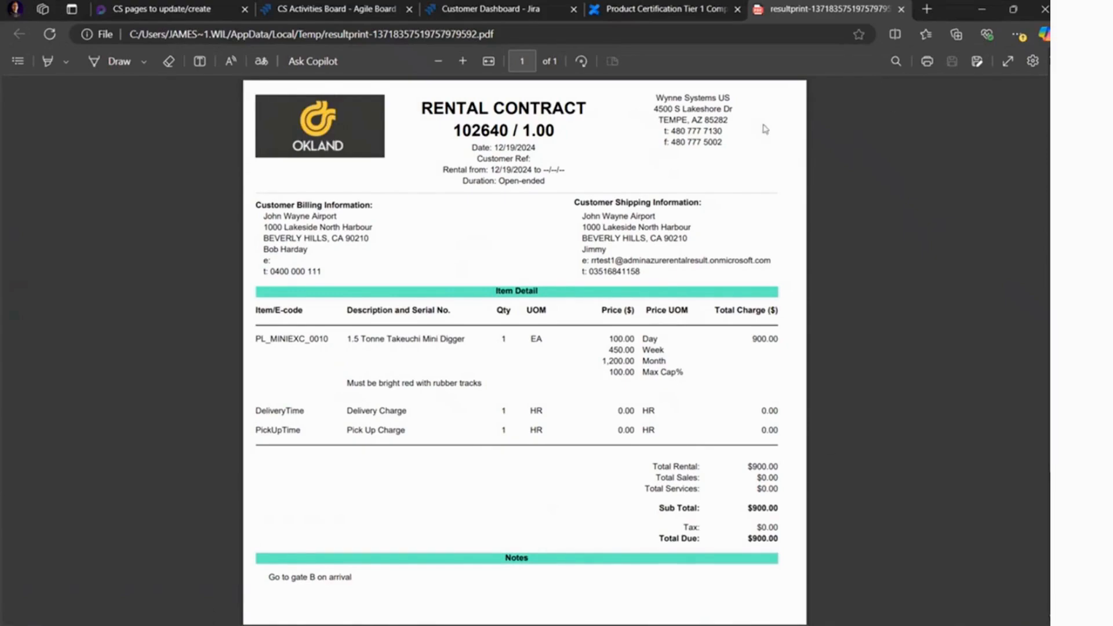
{"action": "left_click", "coordinate": [901, 8]}
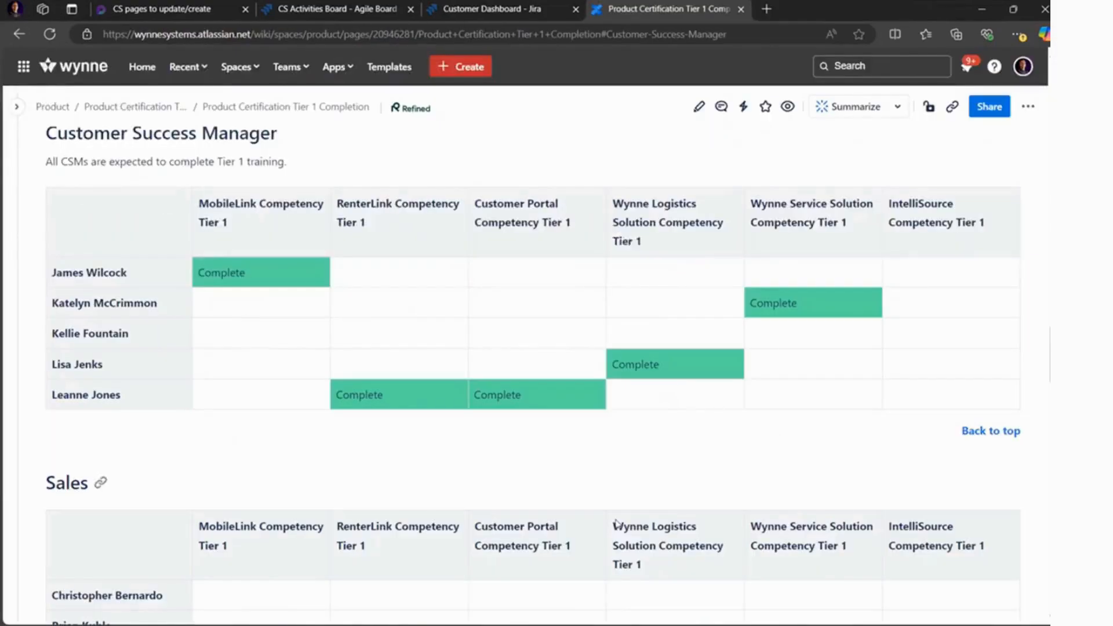
Switch back to the rental document, close its output options and return to the Control Center.
{"action": "mouse_move", "coordinate": [653, 566]}
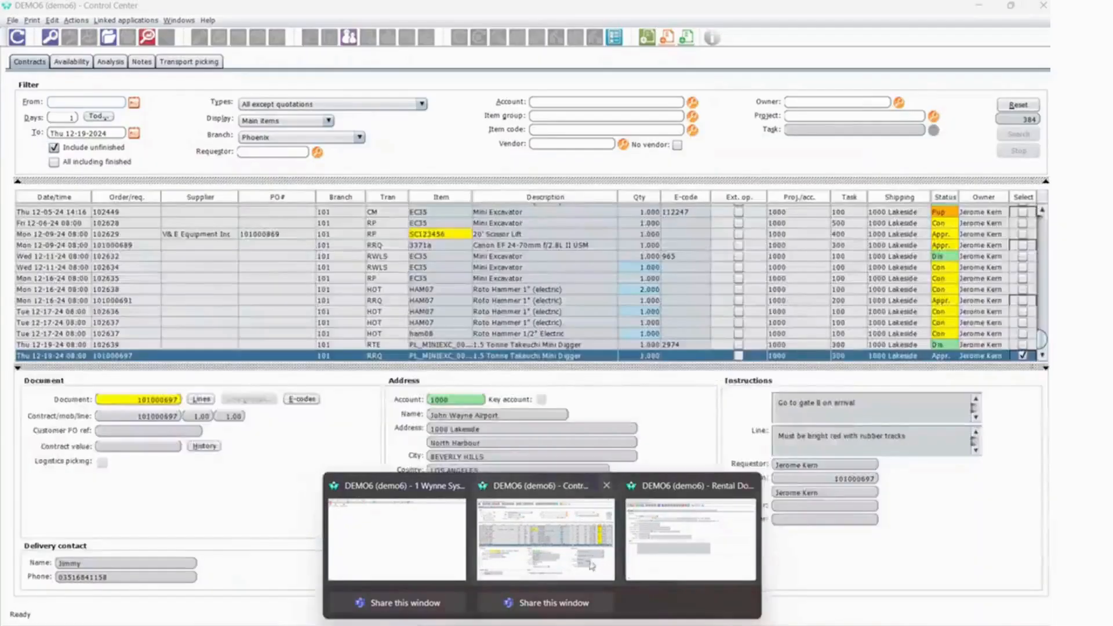
{"action": "left_click", "coordinate": [590, 563]}
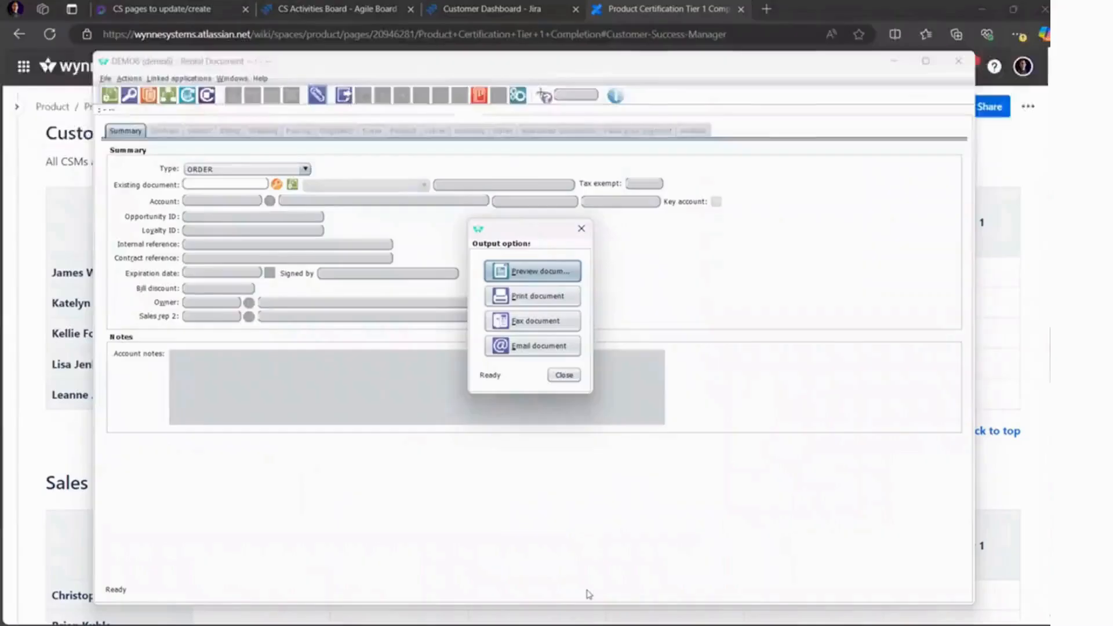
{"action": "left_click", "coordinate": [563, 376]}
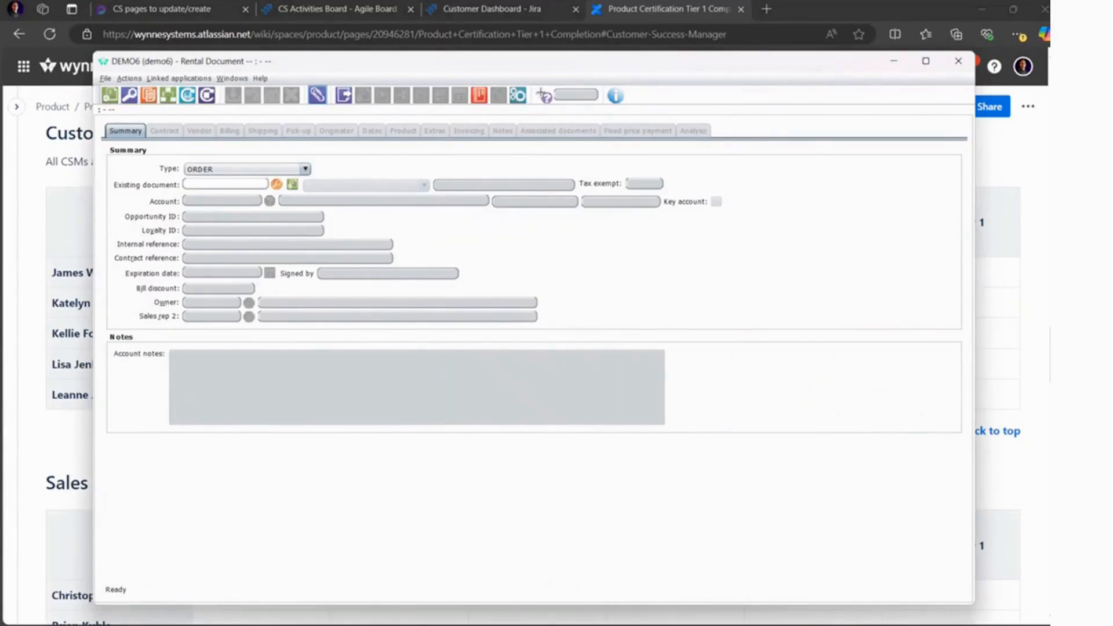
{"action": "mouse_move", "coordinate": [528, 620]}
{"action": "left_click", "coordinate": [545, 528]}
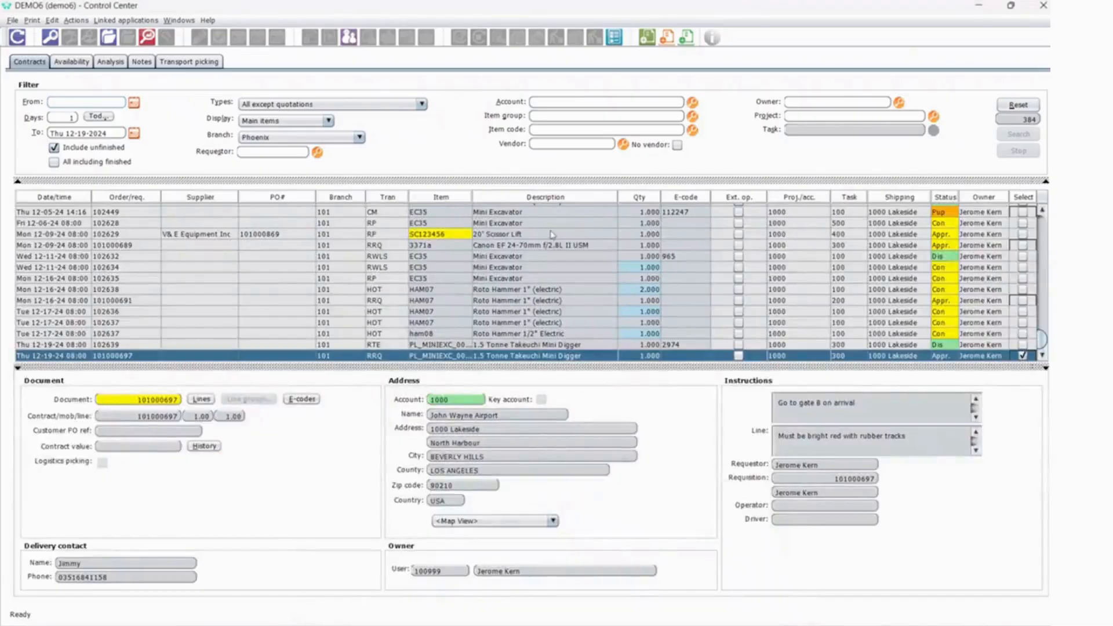
Refresh the contracts list, select the new mini digger contract line at its end, view its document movement history and close it.
{"action": "left_click", "coordinate": [17, 37]}
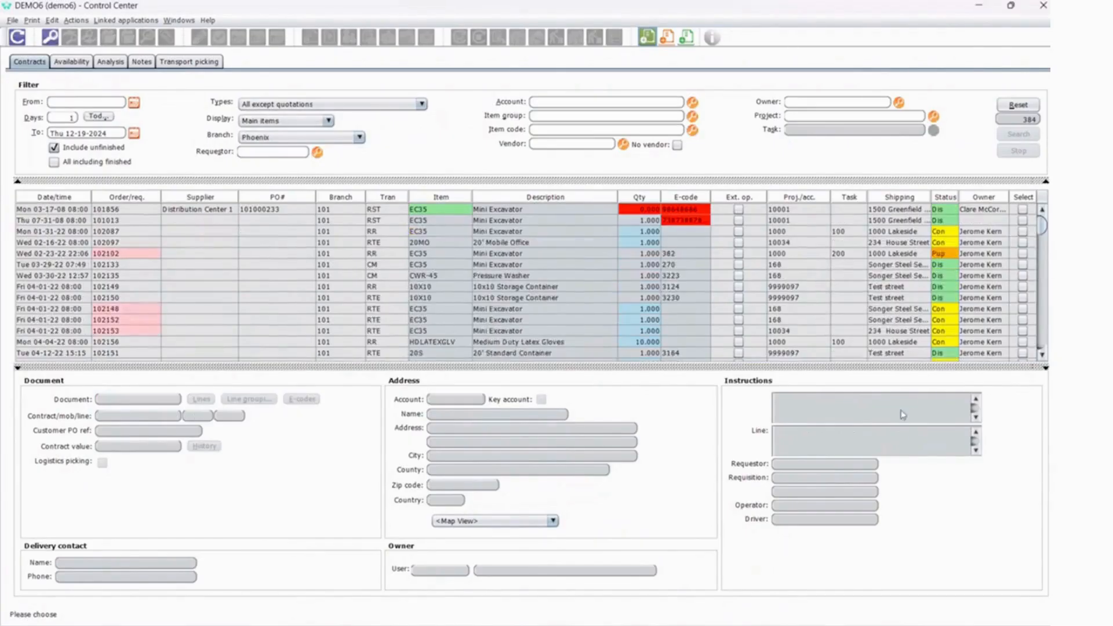
{"action": "left_click_drag", "start_coordinate": [1042, 226], "coordinate": [1042, 346]}
{"action": "left_click", "coordinate": [953, 356]}
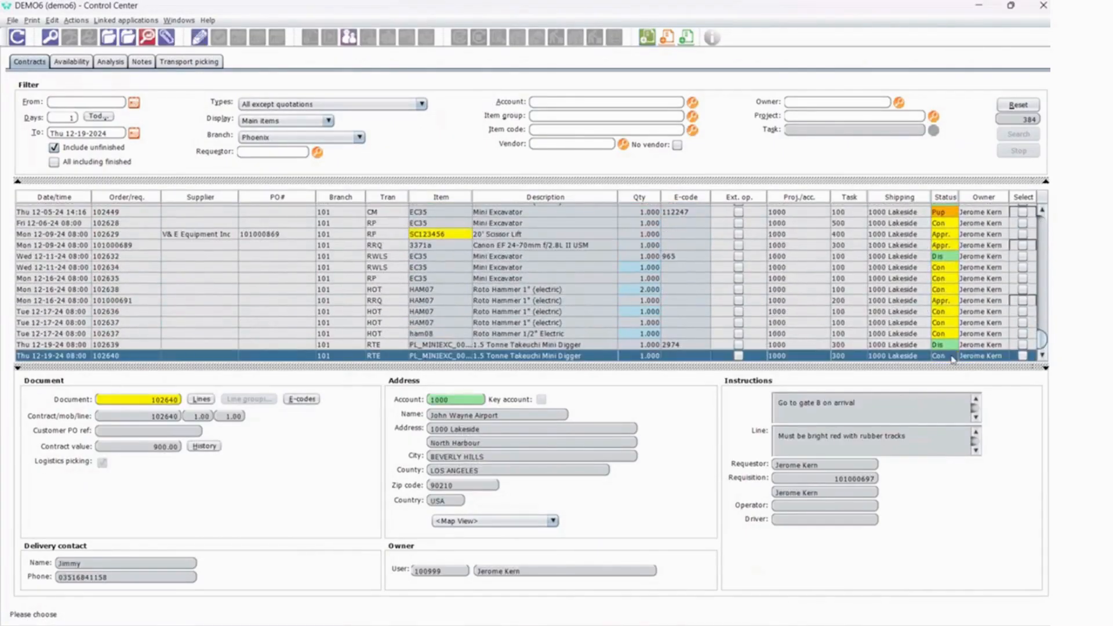
{"action": "left_click", "coordinate": [204, 446]}
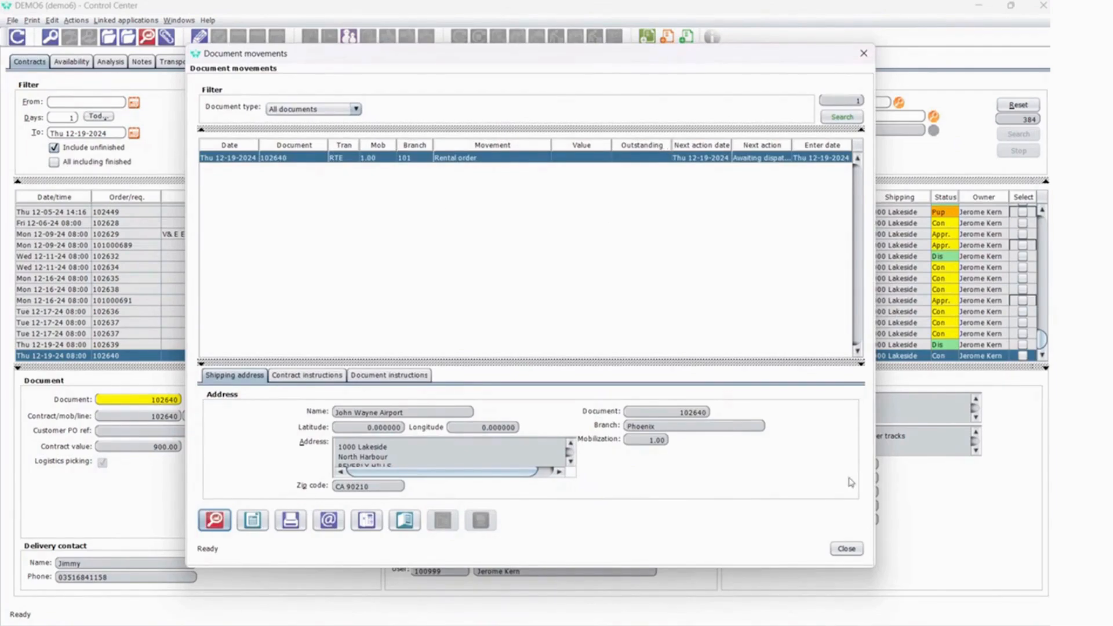
{"action": "left_click", "coordinate": [846, 549]}
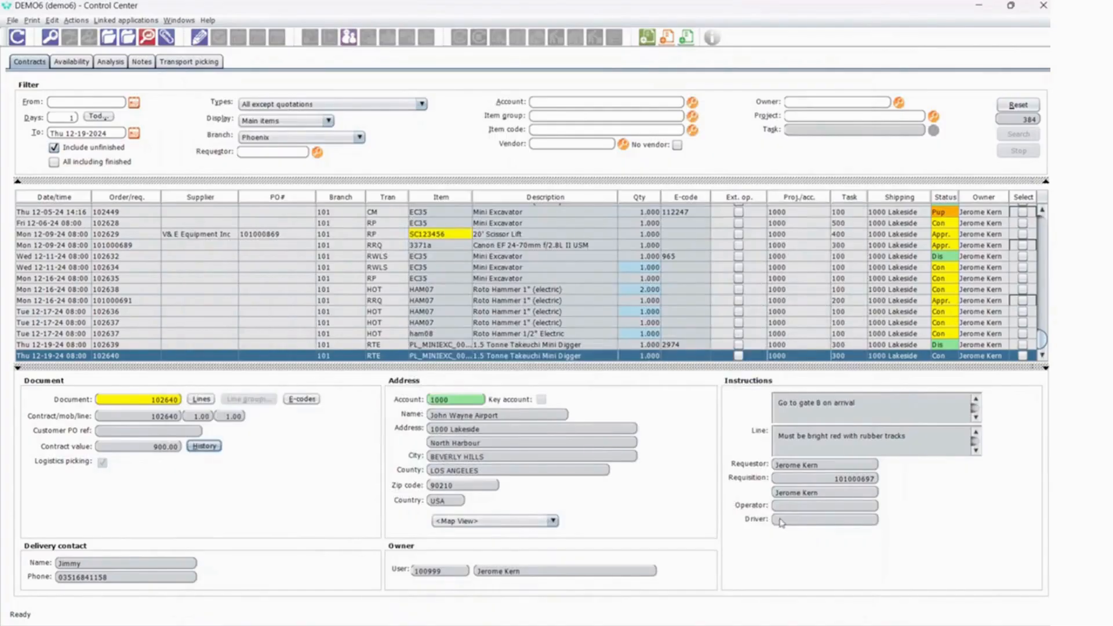